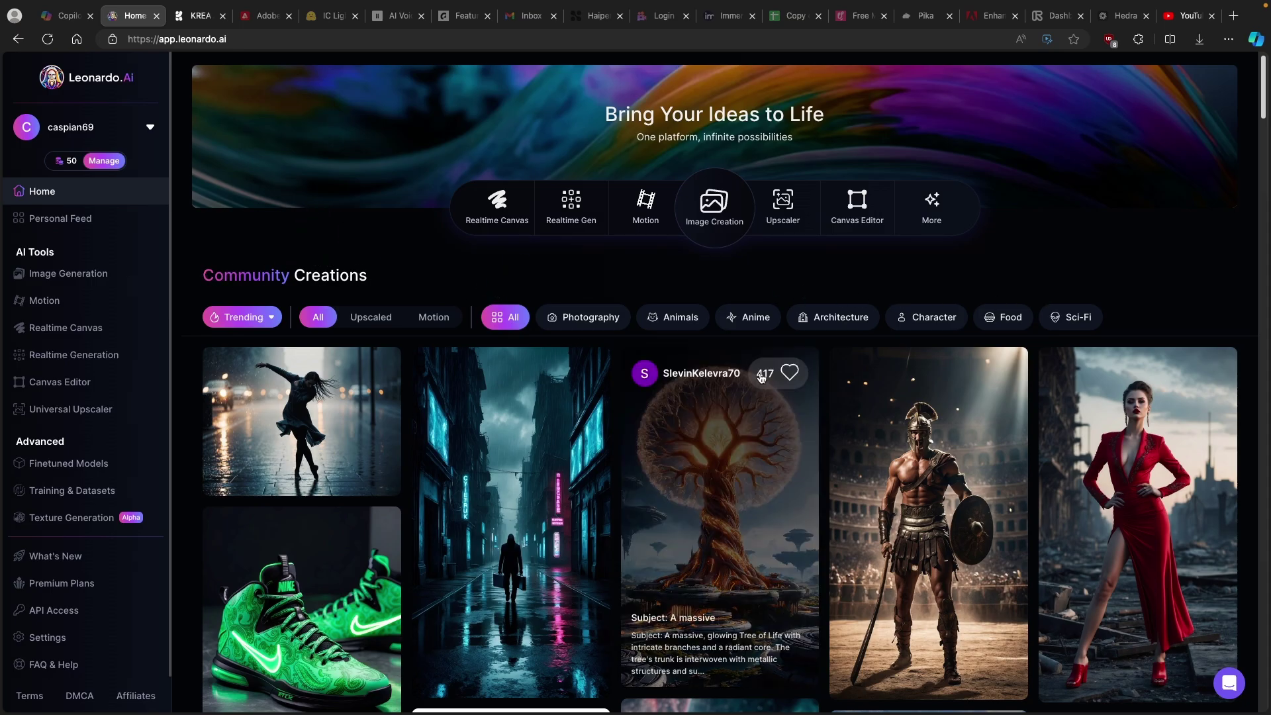
Step: Scroll down through the Community Creations feed and back up toward the top
{"action": "scroll", "coordinate": [762, 474], "scroll_direction": "down", "scroll_amount": 4}
{"action": "scroll", "coordinate": [739, 478], "scroll_direction": "down", "scroll_amount": 12}
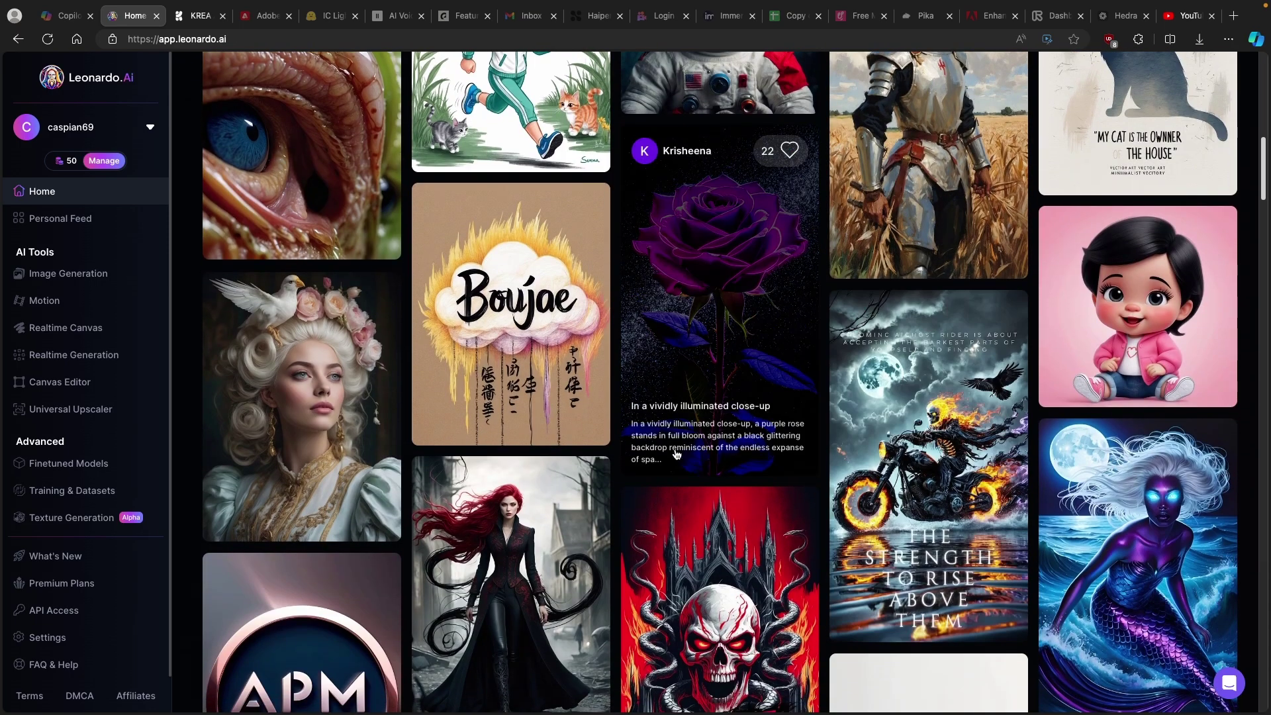
{"action": "scroll", "coordinate": [728, 476], "scroll_direction": "down", "scroll_amount": 8}
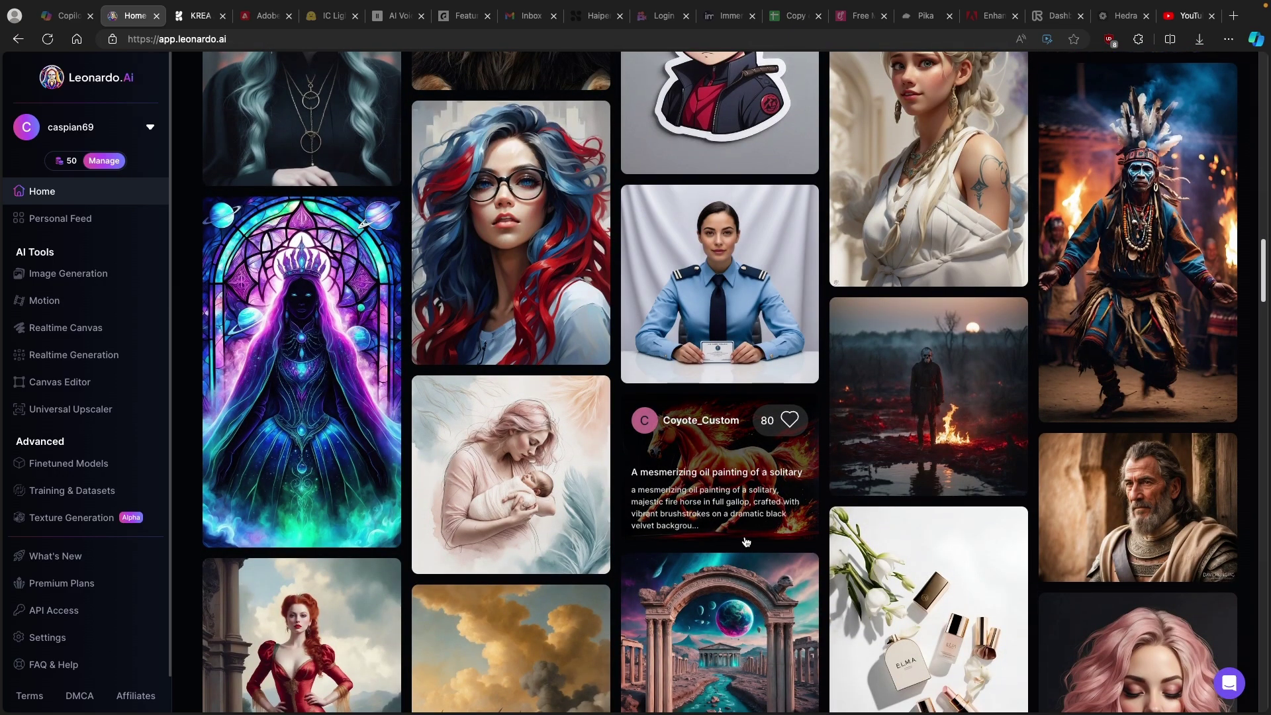
{"action": "scroll", "coordinate": [744, 542], "scroll_direction": "down", "scroll_amount": 5}
{"action": "scroll", "coordinate": [768, 543], "scroll_direction": "up", "scroll_amount": 11}
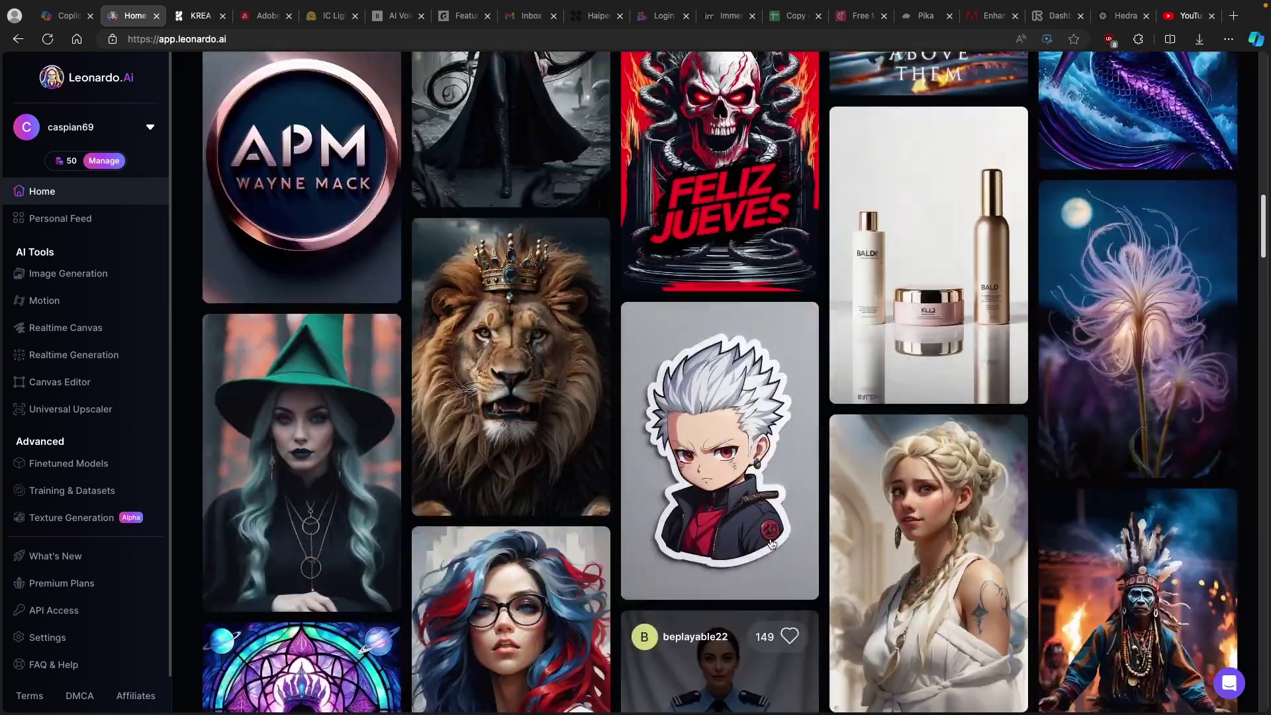
{"action": "scroll", "coordinate": [772, 544], "scroll_direction": "up", "scroll_amount": 10}
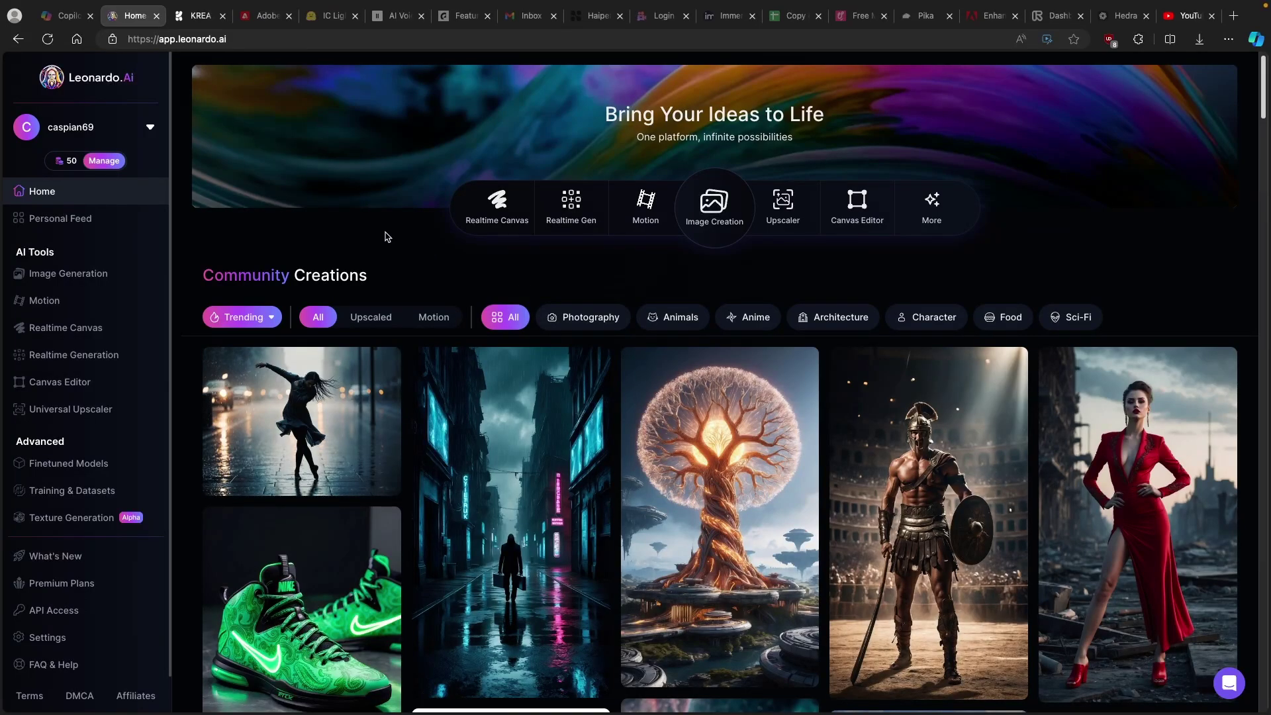
Step: Open the pricing plans, highlight Maestro Unlimited and its 60,000 fast tokens, then return home
{"action": "left_click", "coordinate": [104, 161]}
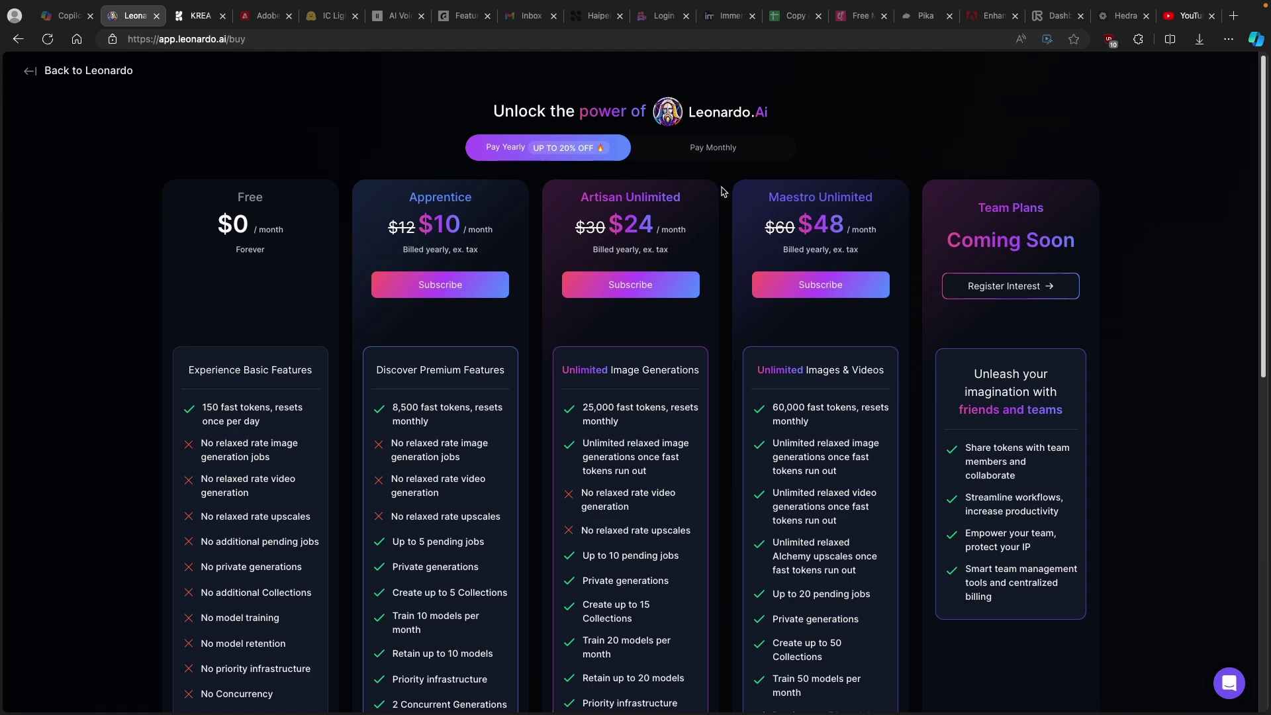
{"action": "left_click_drag", "start_coordinate": [770, 196], "coordinate": [875, 206]}
{"action": "left_click_drag", "start_coordinate": [772, 405], "coordinate": [839, 403]}
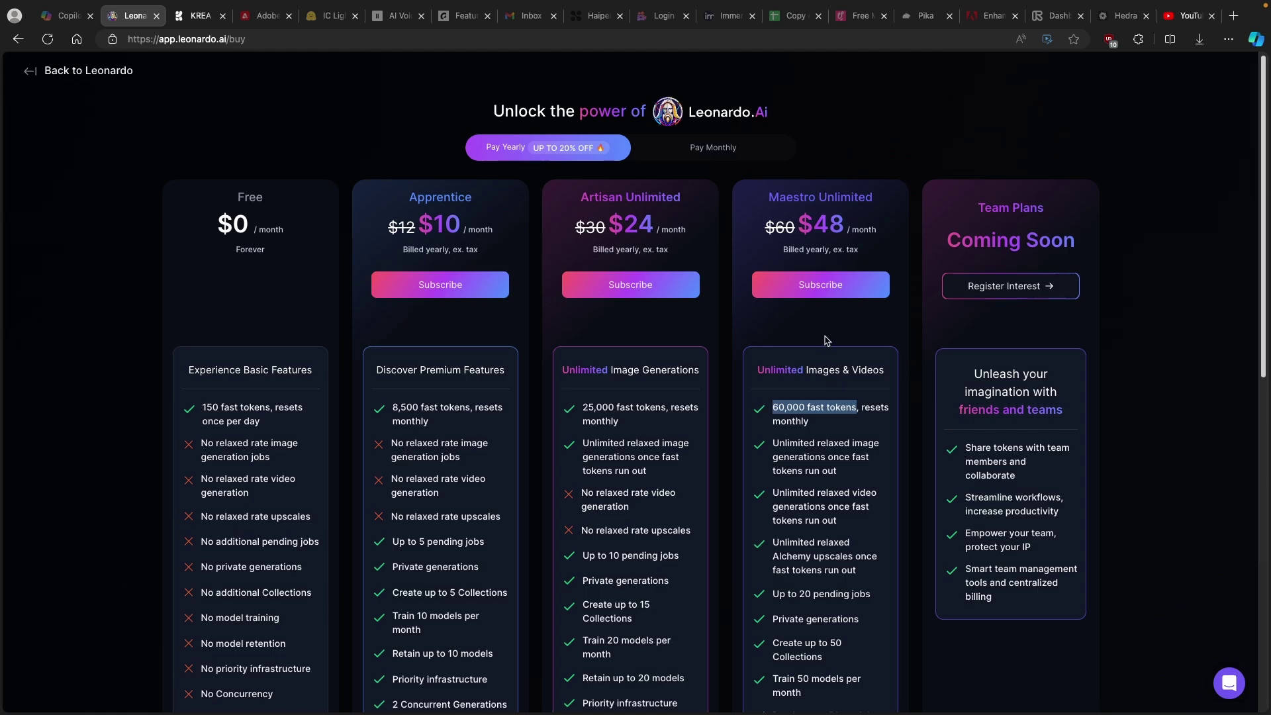
{"action": "left_click", "coordinate": [100, 73]}
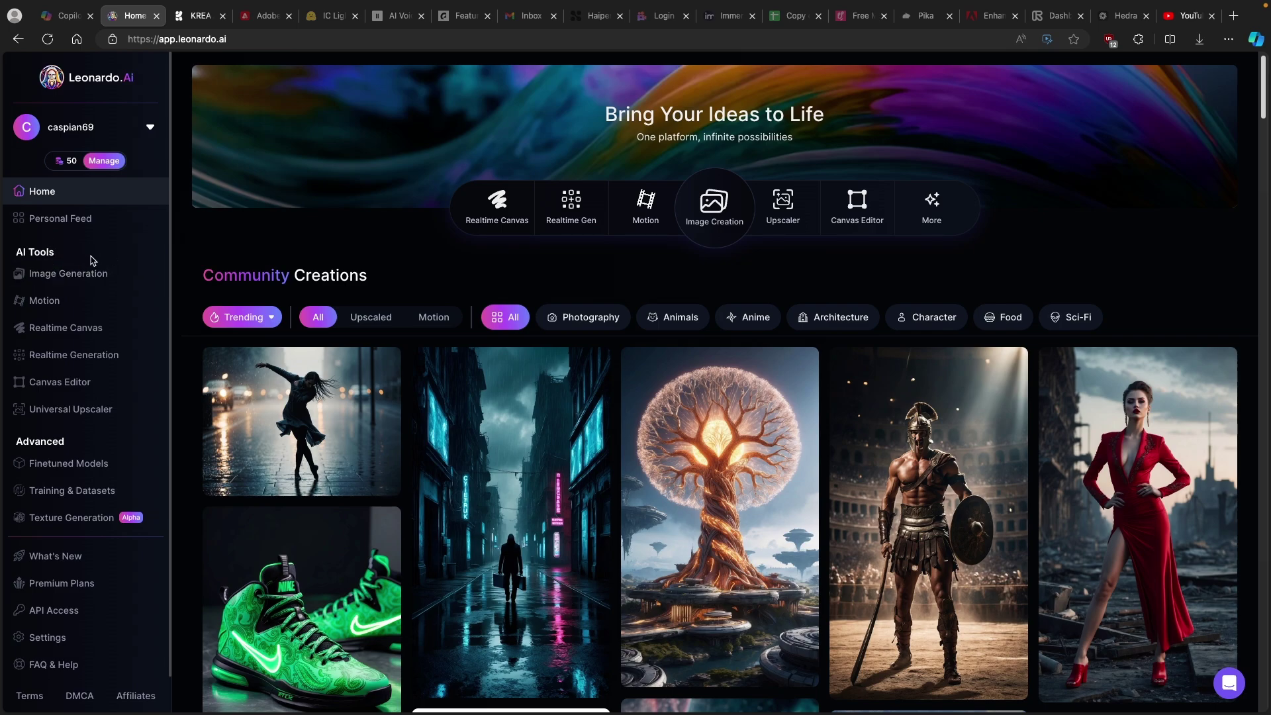
Step: In Image Generation, copy the earlier chibi Hulk 3D game art prompt
{"action": "left_click", "coordinate": [86, 276]}
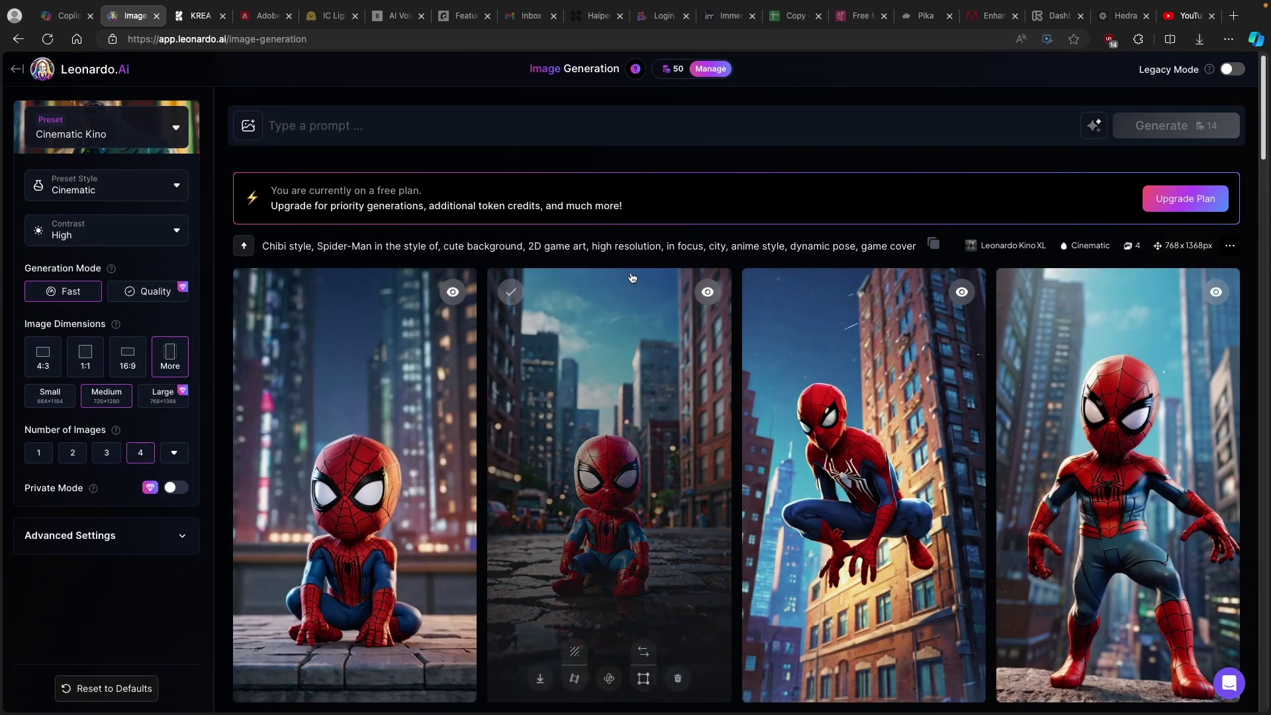
{"action": "scroll", "coordinate": [645, 347], "scroll_direction": "down", "scroll_amount": 3}
{"action": "scroll", "coordinate": [647, 346], "scroll_direction": "down", "scroll_amount": 20}
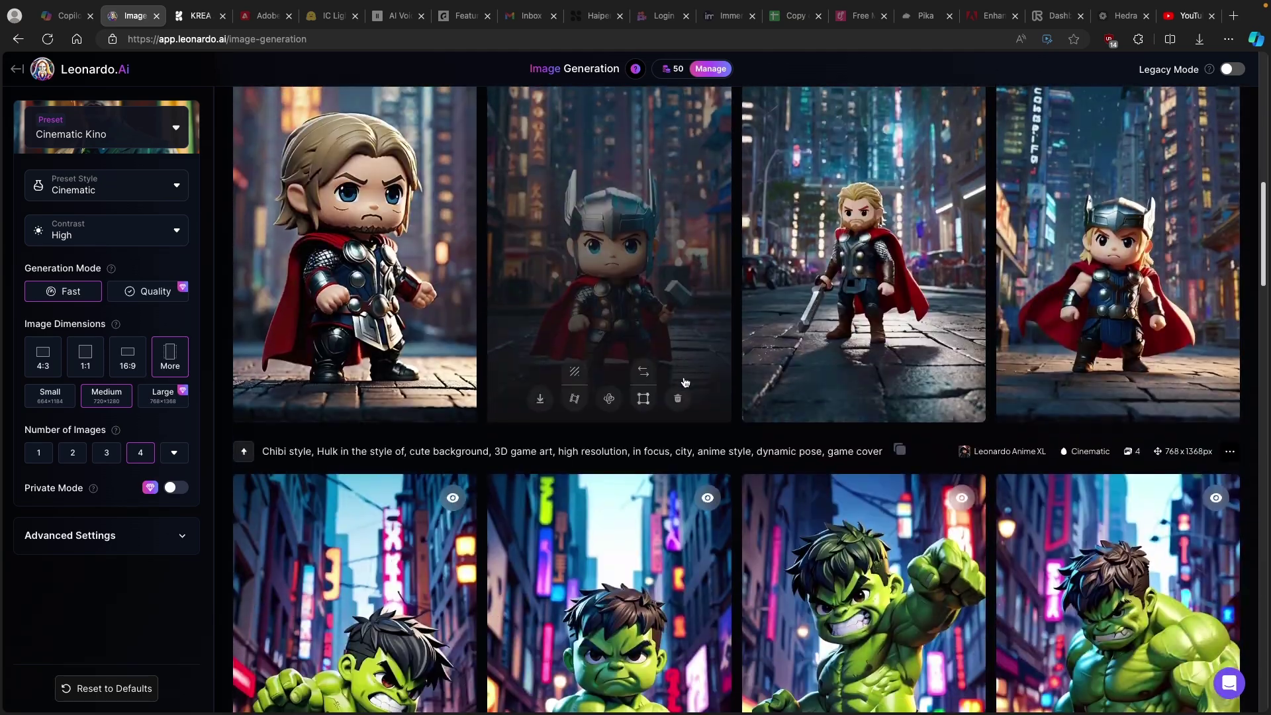
{"action": "scroll", "coordinate": [649, 413], "scroll_direction": "down", "scroll_amount": 4}
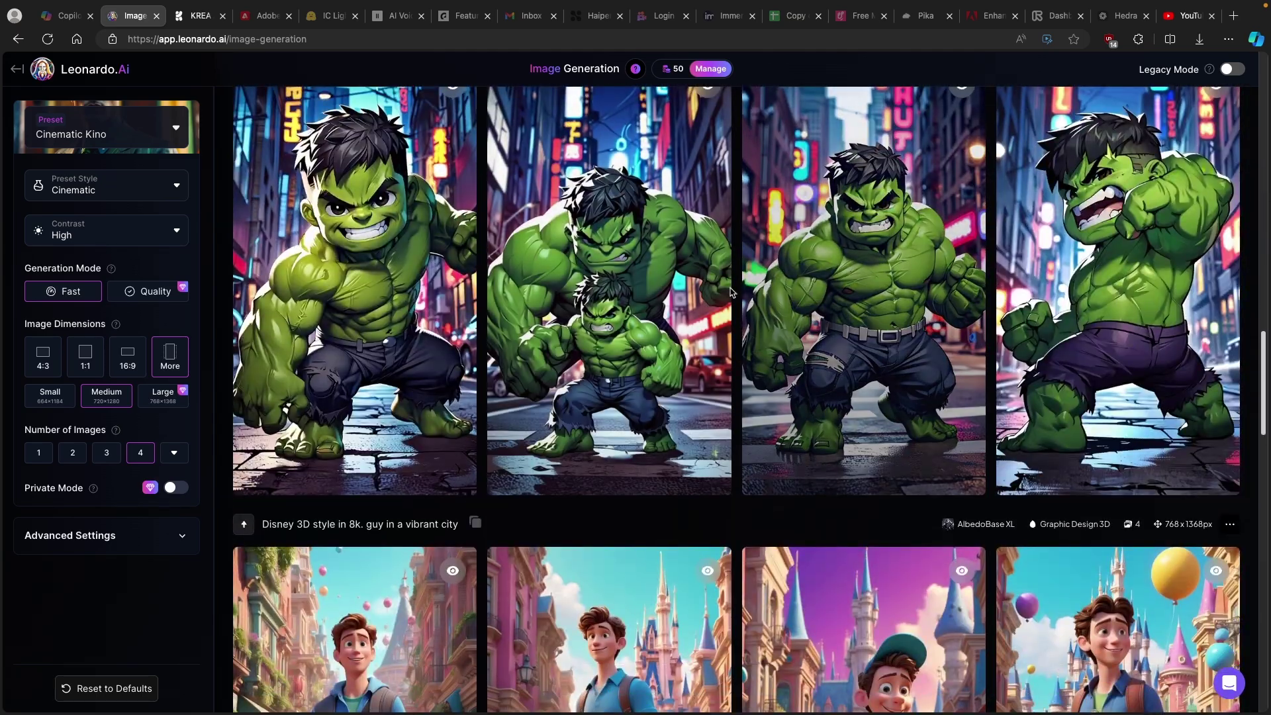
{"action": "scroll", "coordinate": [615, 398], "scroll_direction": "up", "scroll_amount": 8}
{"action": "scroll", "coordinate": [615, 391], "scroll_direction": "up", "scroll_amount": 2}
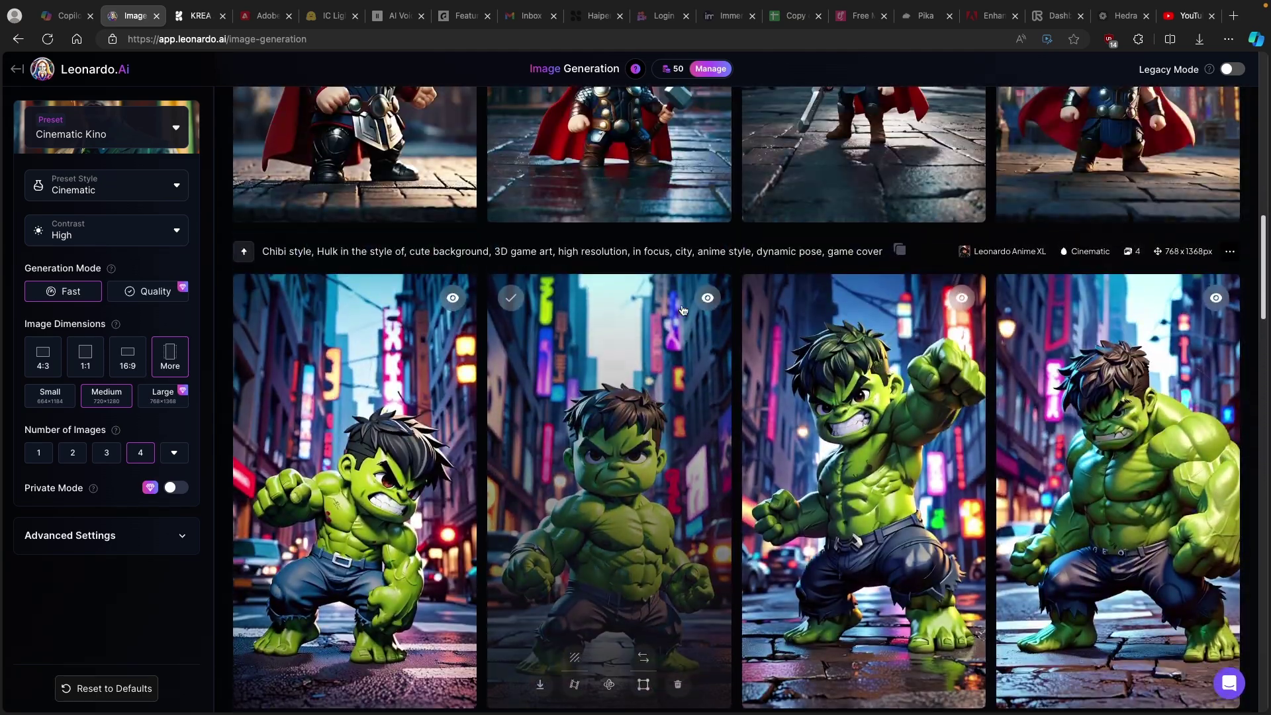
{"action": "left_click", "coordinate": [899, 252]}
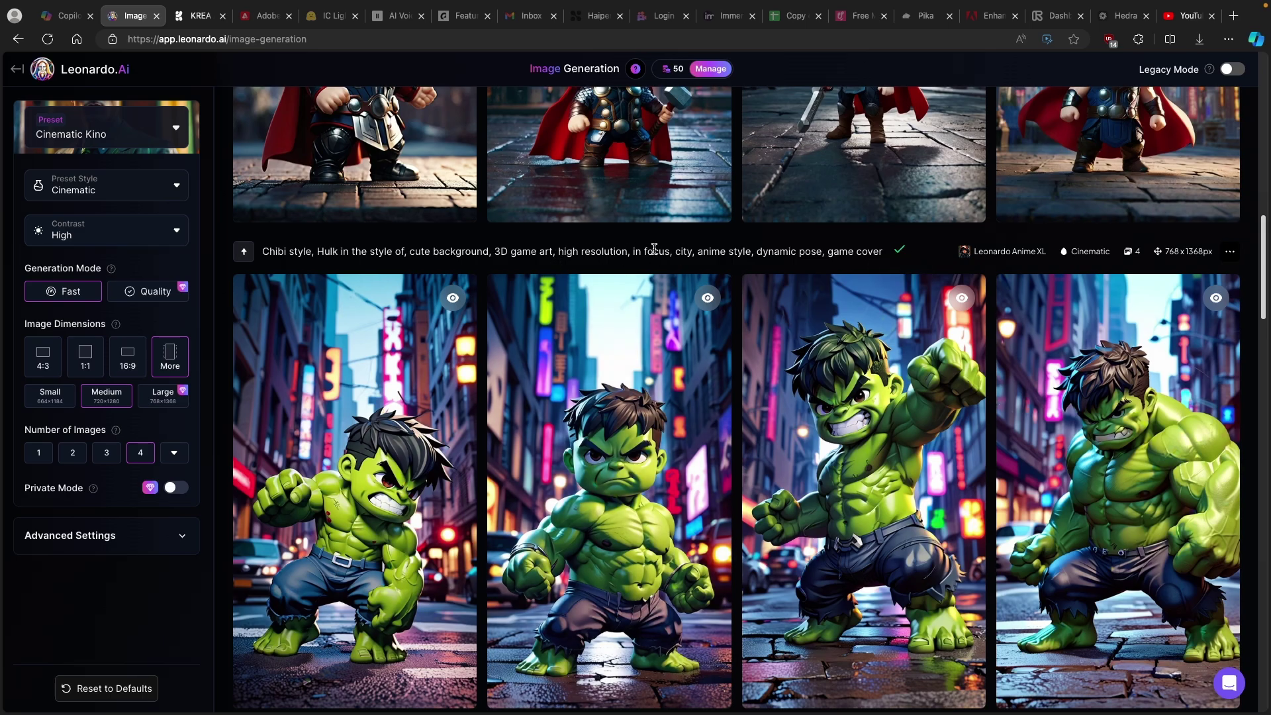
Step: Paste the copied Hulk prompt into the prompt box
{"action": "scroll", "coordinate": [635, 268], "scroll_direction": "up", "scroll_amount": 4}
{"action": "scroll", "coordinate": [643, 319], "scroll_direction": "up", "scroll_amount": 10}
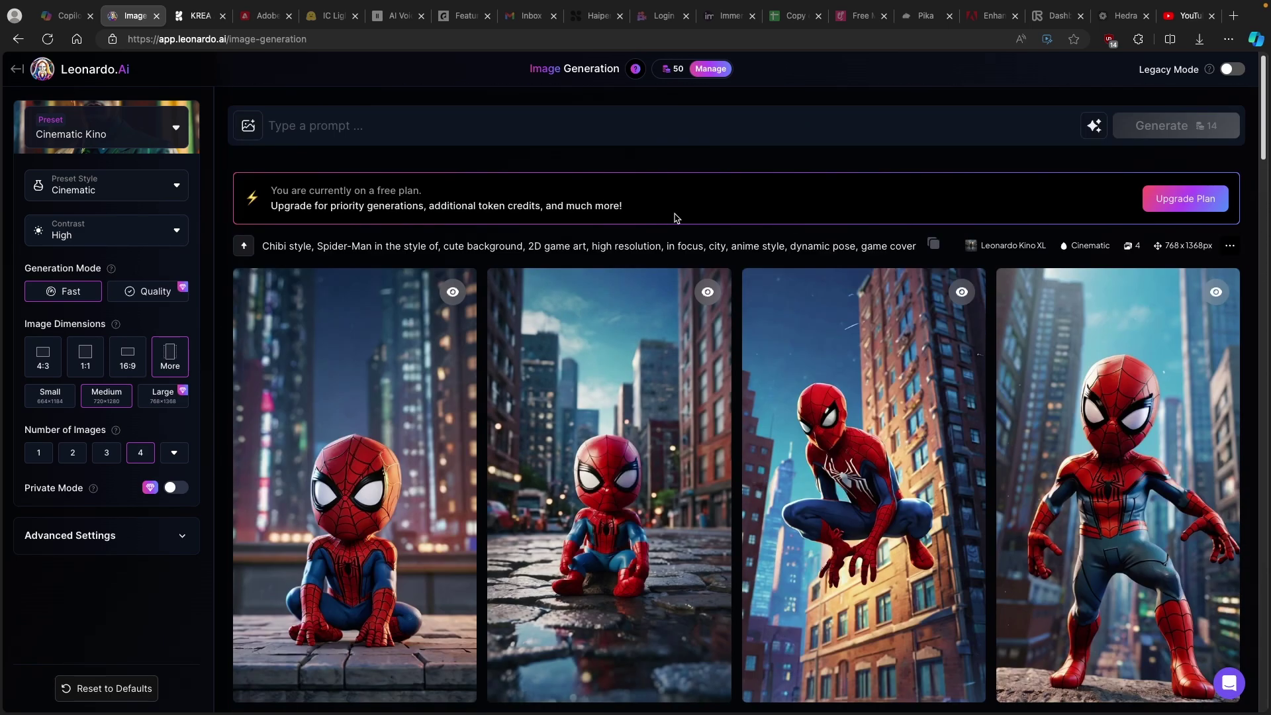
{"action": "left_click", "coordinate": [472, 127]}
{"action": "type", "text": "Chibi style, Hulk in the style of, cute background, 3D game art, high resolution, in focus, city, anime style, dynamic pose, game cover"}
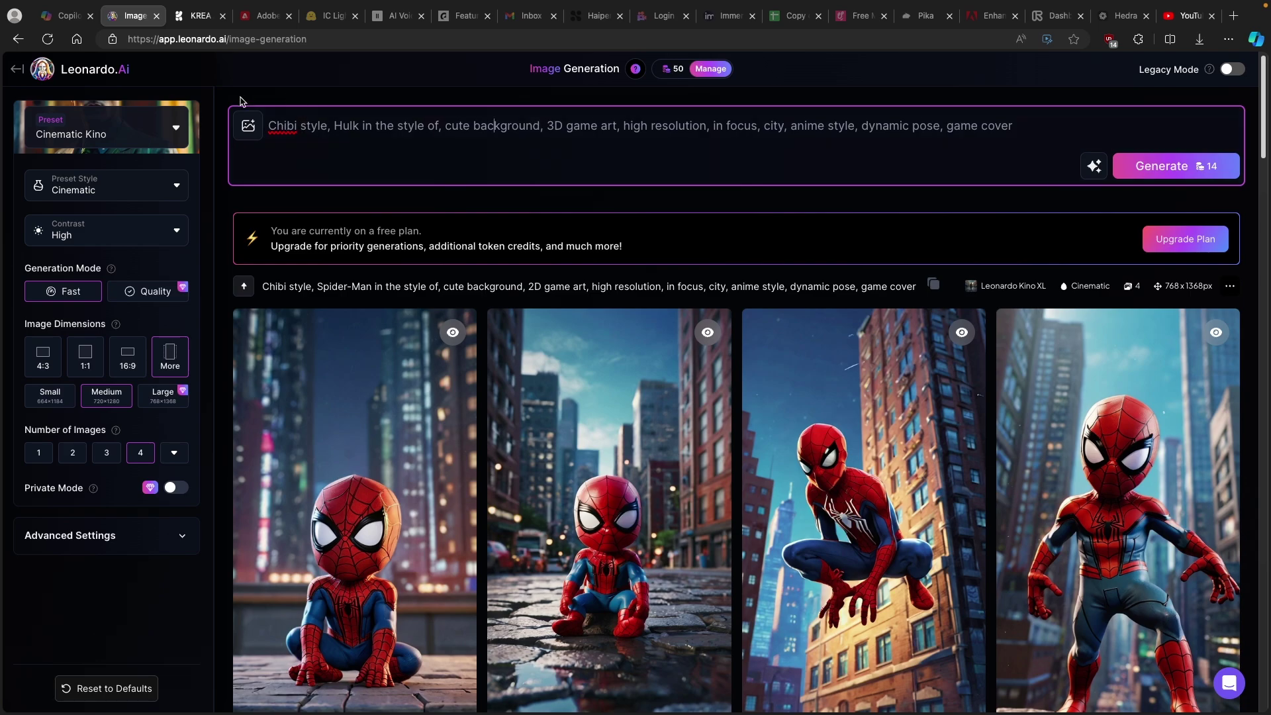
{"action": "left_click", "coordinate": [129, 135]}
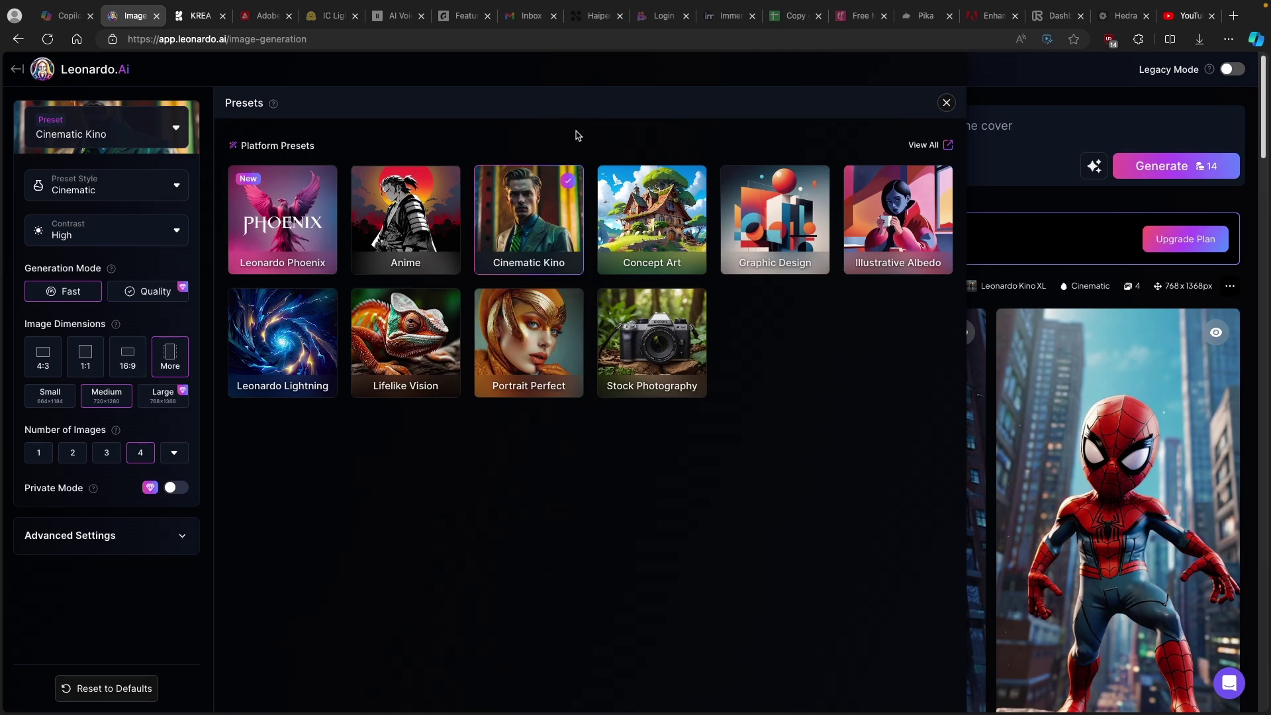
{"action": "left_click", "coordinate": [947, 103]}
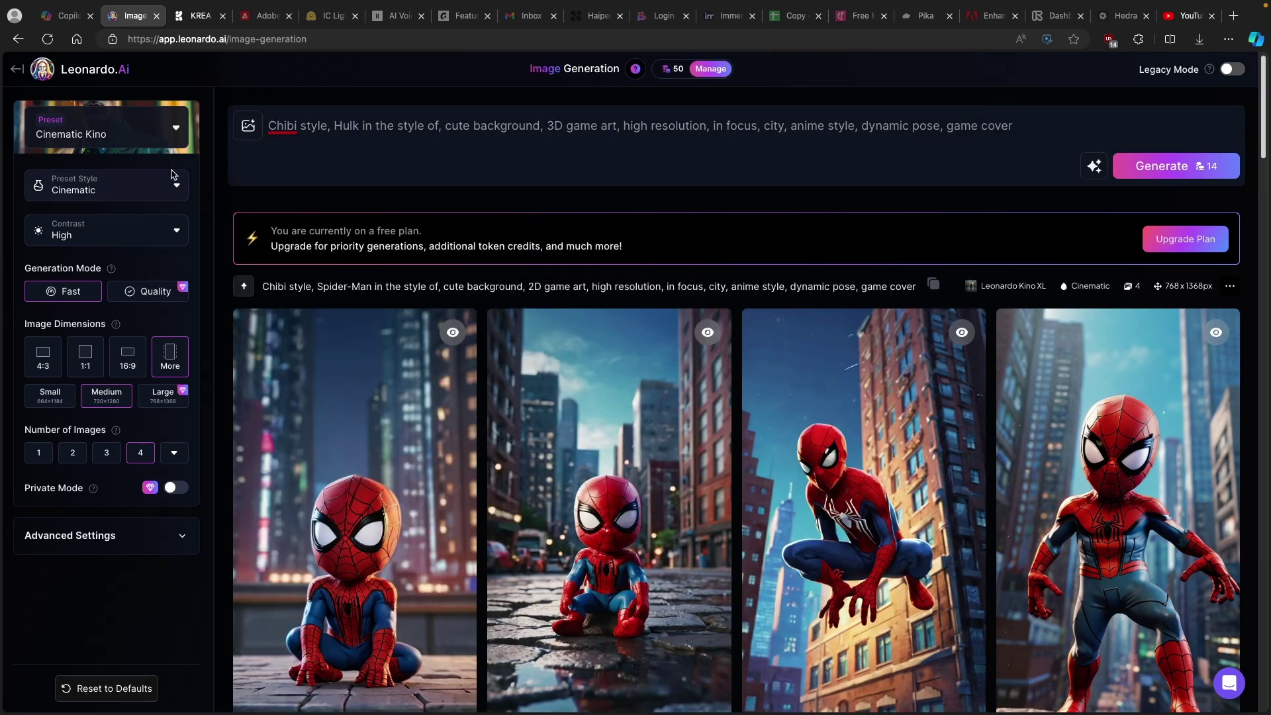
{"action": "left_click", "coordinate": [92, 188]}
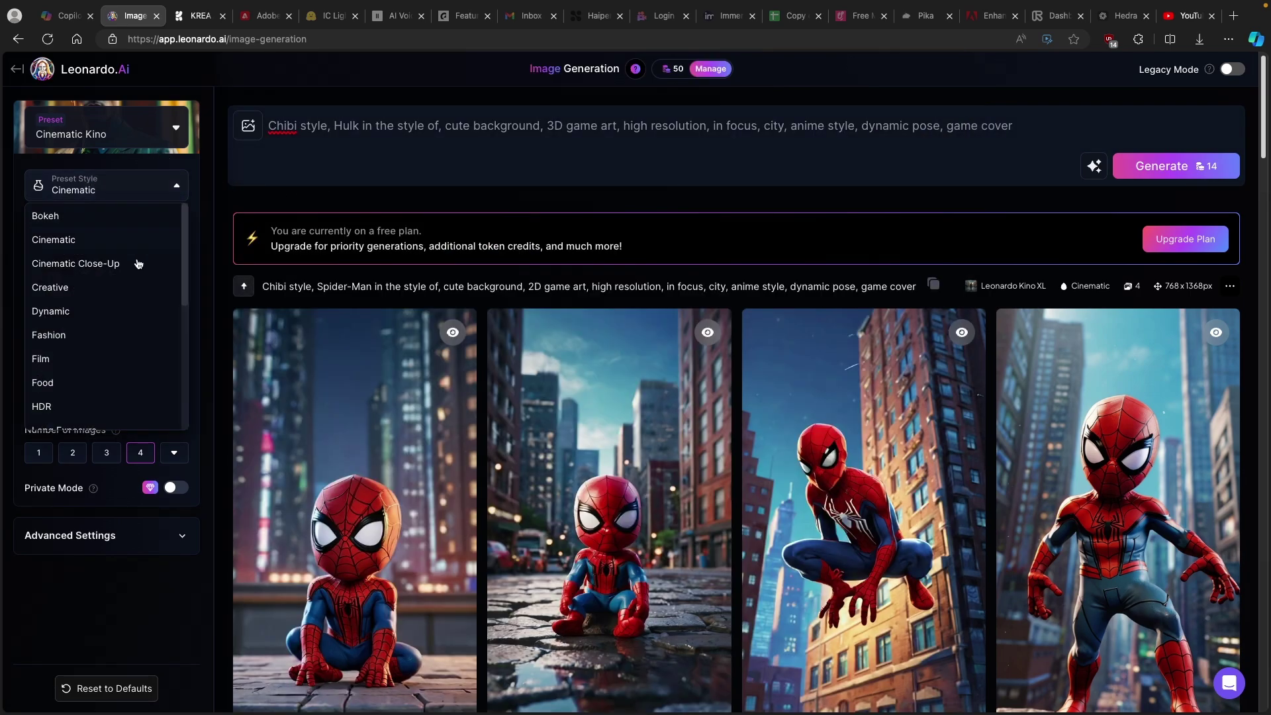
{"action": "scroll", "coordinate": [138, 265], "scroll_direction": "down", "scroll_amount": 8}
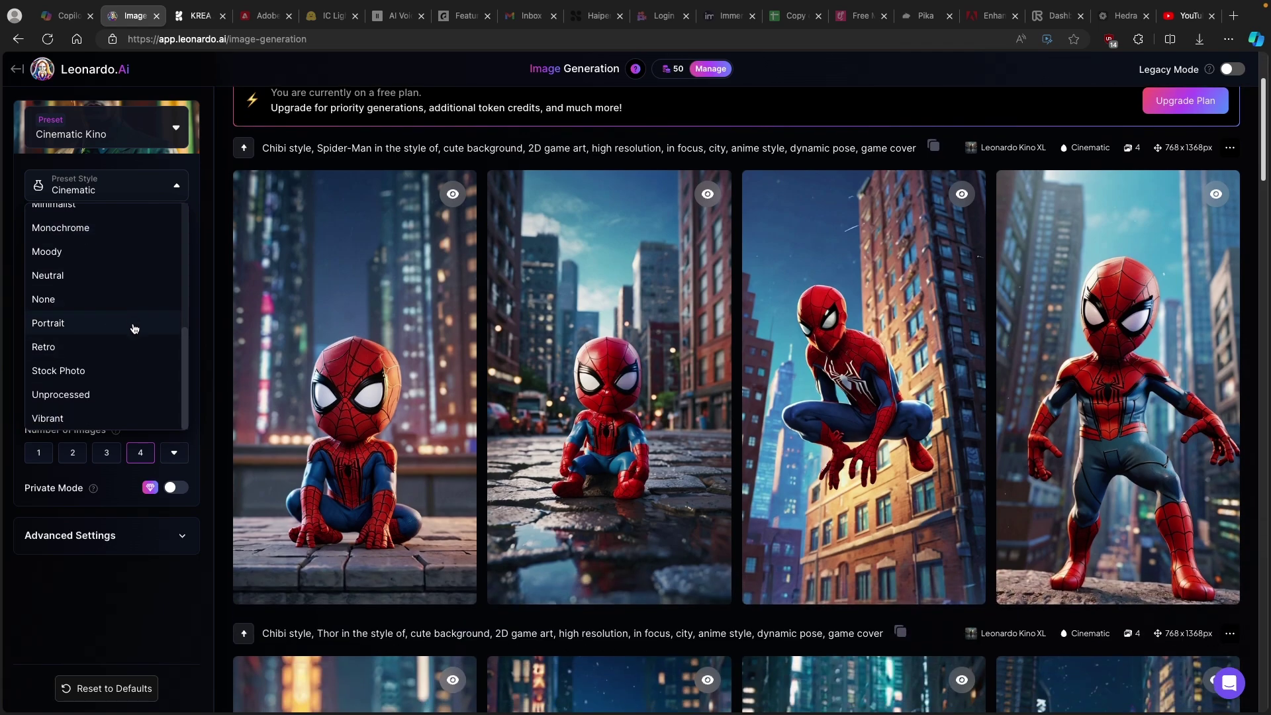
{"action": "scroll", "coordinate": [136, 330], "scroll_direction": "up", "scroll_amount": 6}
{"action": "scroll", "coordinate": [131, 285], "scroll_direction": "up", "scroll_amount": 2}
{"action": "left_click", "coordinate": [98, 247]}
{"action": "left_click", "coordinate": [123, 224]}
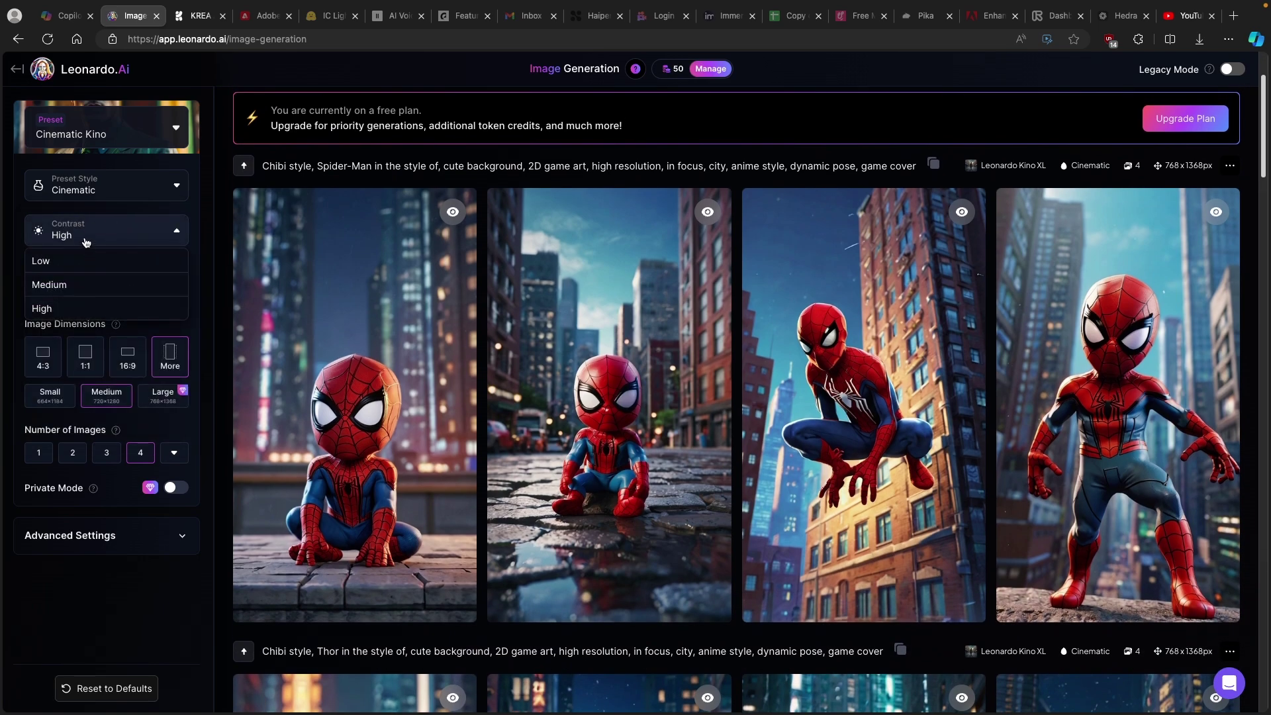
{"action": "left_click", "coordinate": [59, 310]}
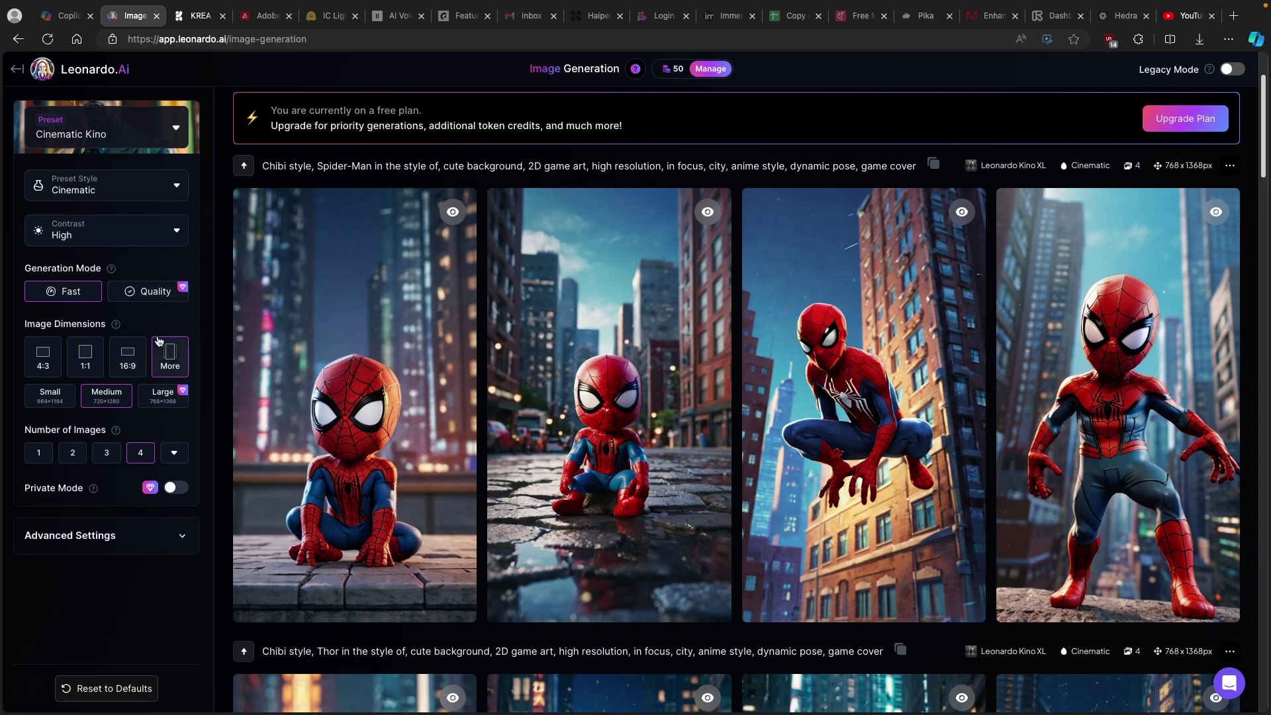
{"action": "left_click", "coordinate": [171, 363]}
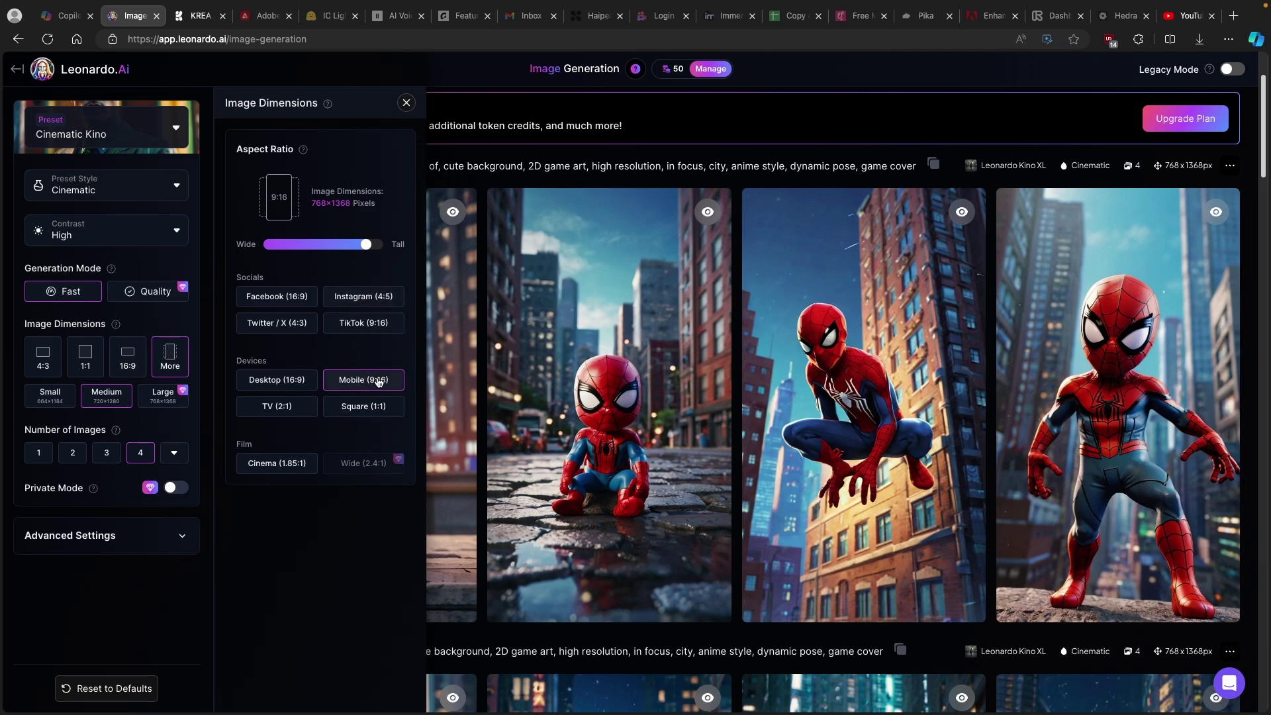
{"action": "left_click", "coordinate": [406, 103]}
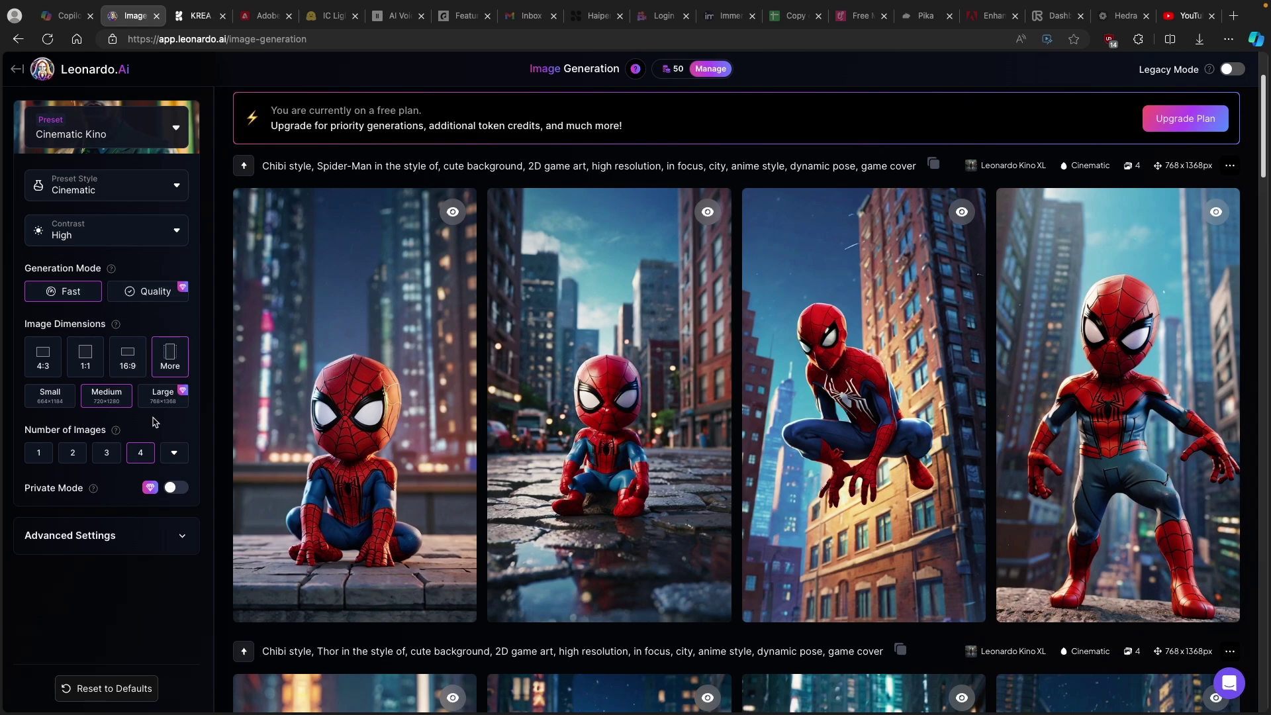
Step: Switch the generation model to Leonardo Anime XL in the advanced settings
{"action": "left_click", "coordinate": [177, 454]}
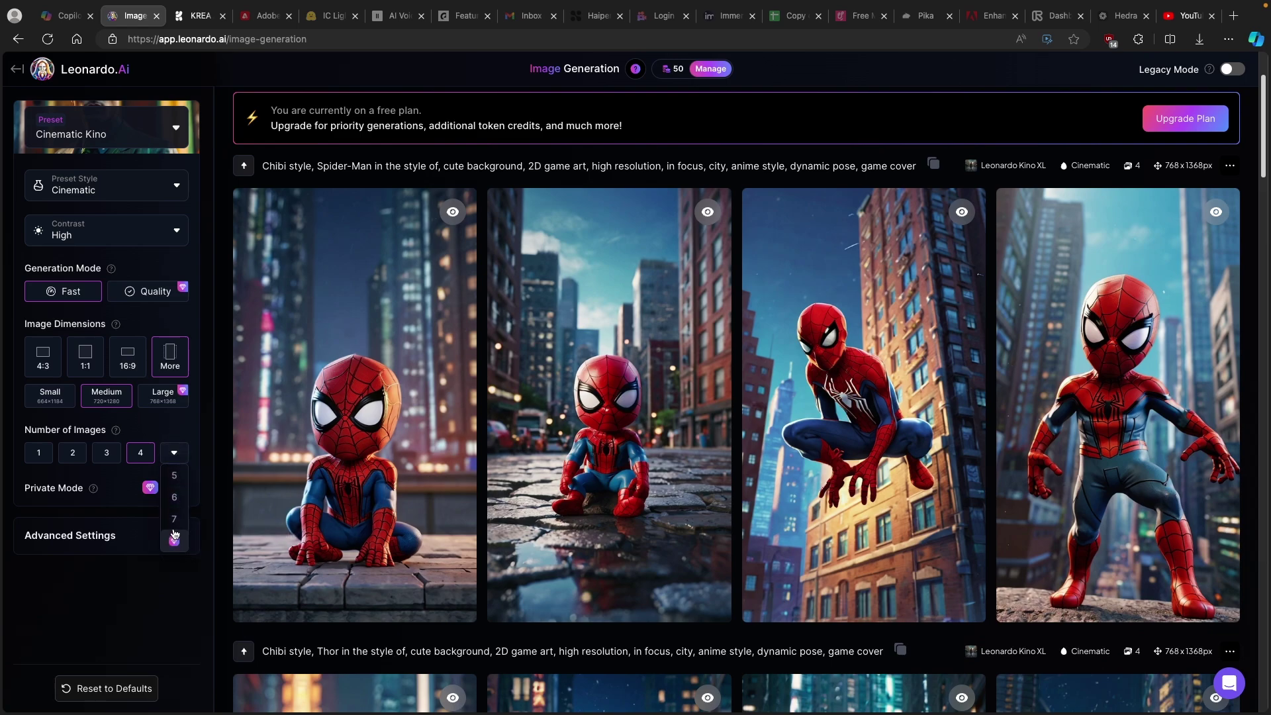
{"action": "left_click", "coordinate": [136, 535]}
{"action": "left_click", "coordinate": [136, 535]}
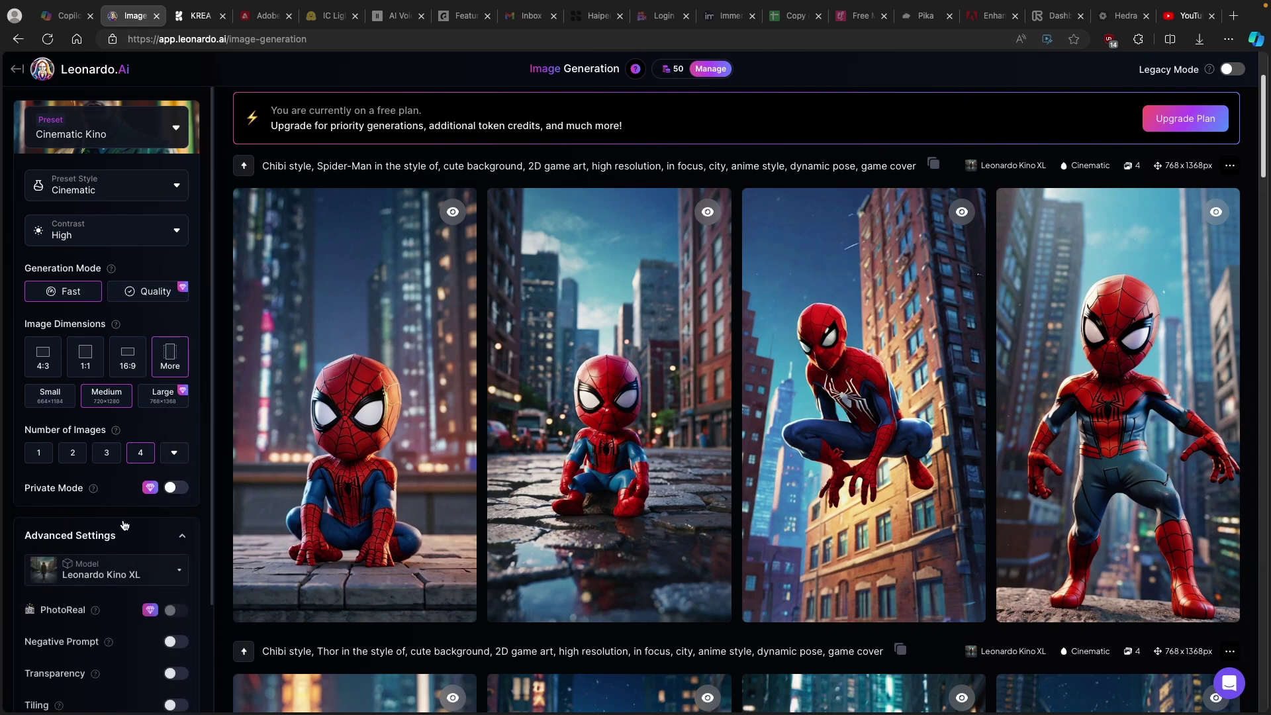
{"action": "scroll", "coordinate": [136, 522], "scroll_direction": "down", "scroll_amount": 1}
{"action": "scroll", "coordinate": [137, 522], "scroll_direction": "down", "scroll_amount": 1}
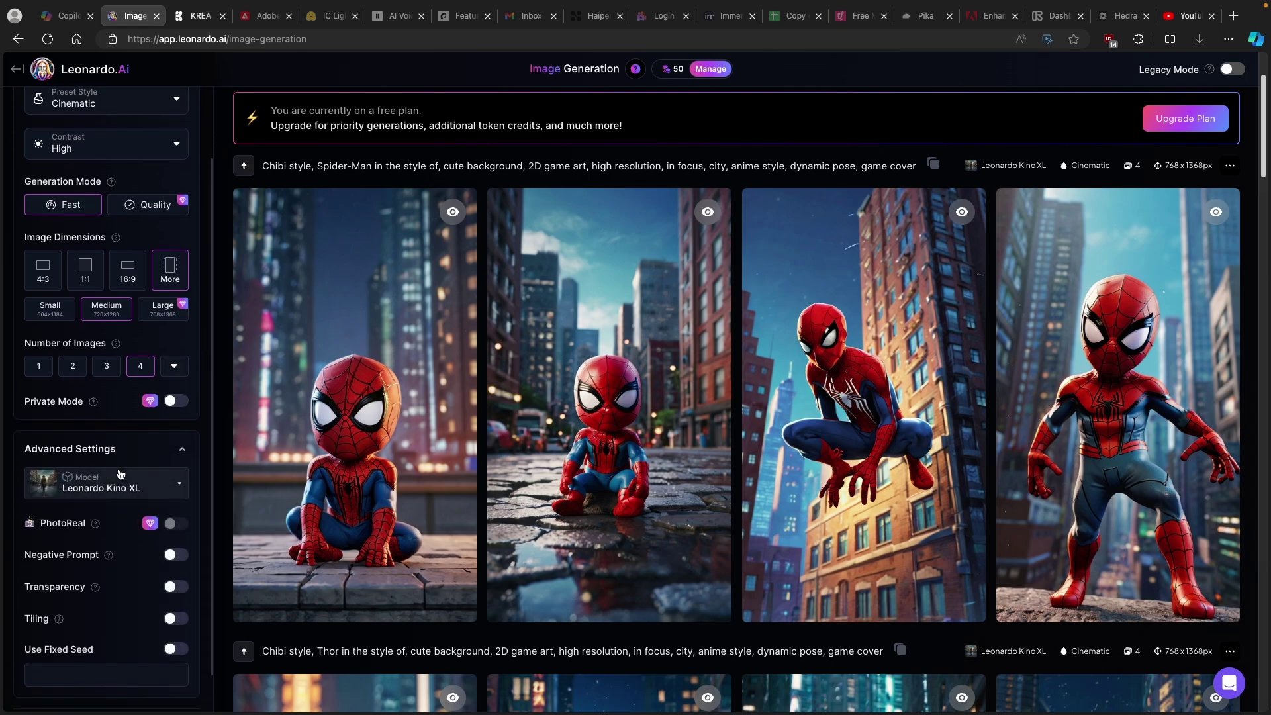
{"action": "left_click", "coordinate": [130, 479]}
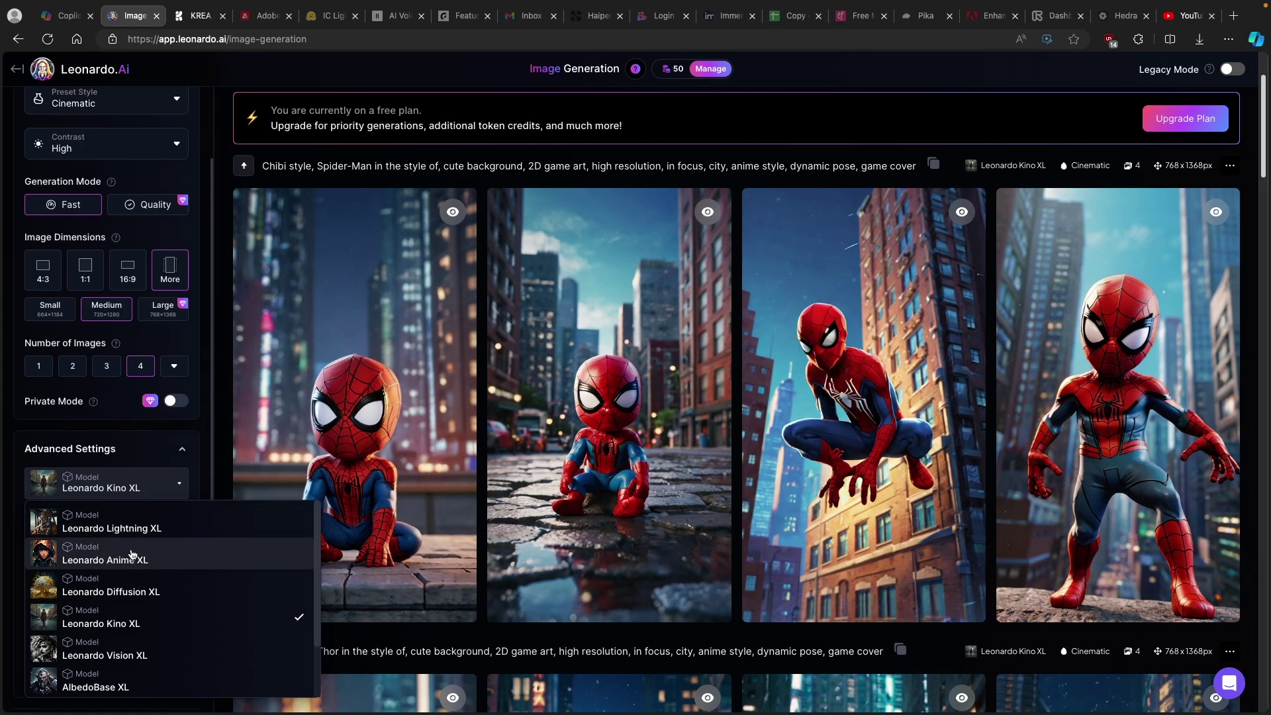
{"action": "left_click", "coordinate": [153, 559]}
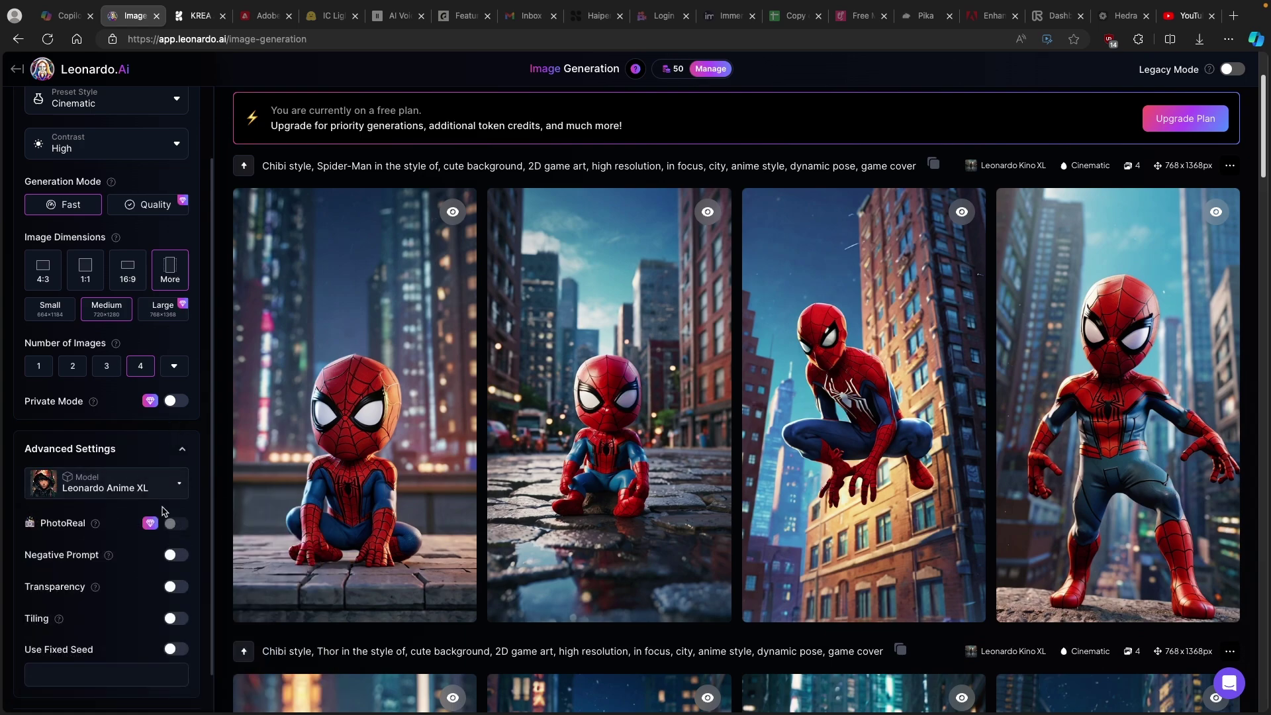
{"action": "scroll", "coordinate": [147, 588], "scroll_direction": "down", "scroll_amount": 1}
{"action": "scroll", "coordinate": [150, 604], "scroll_direction": "up", "scroll_amount": 3}
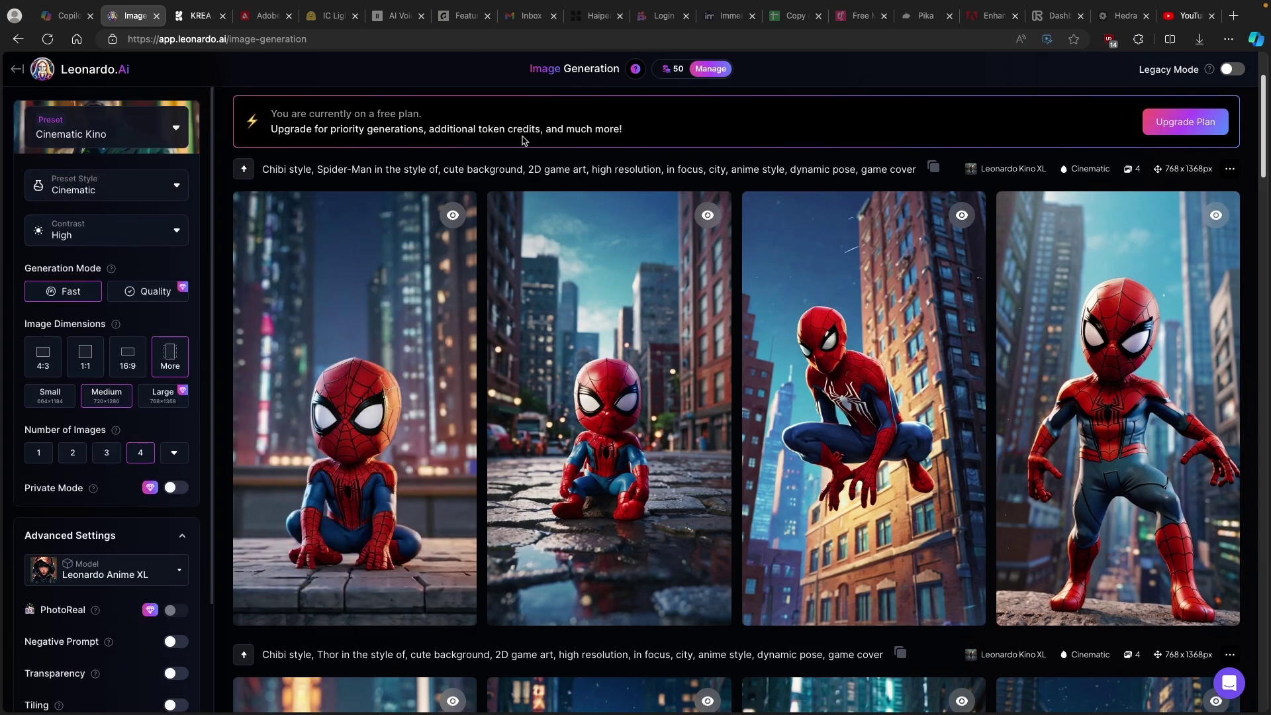
{"action": "scroll", "coordinate": [623, 172], "scroll_direction": "up", "scroll_amount": 2}
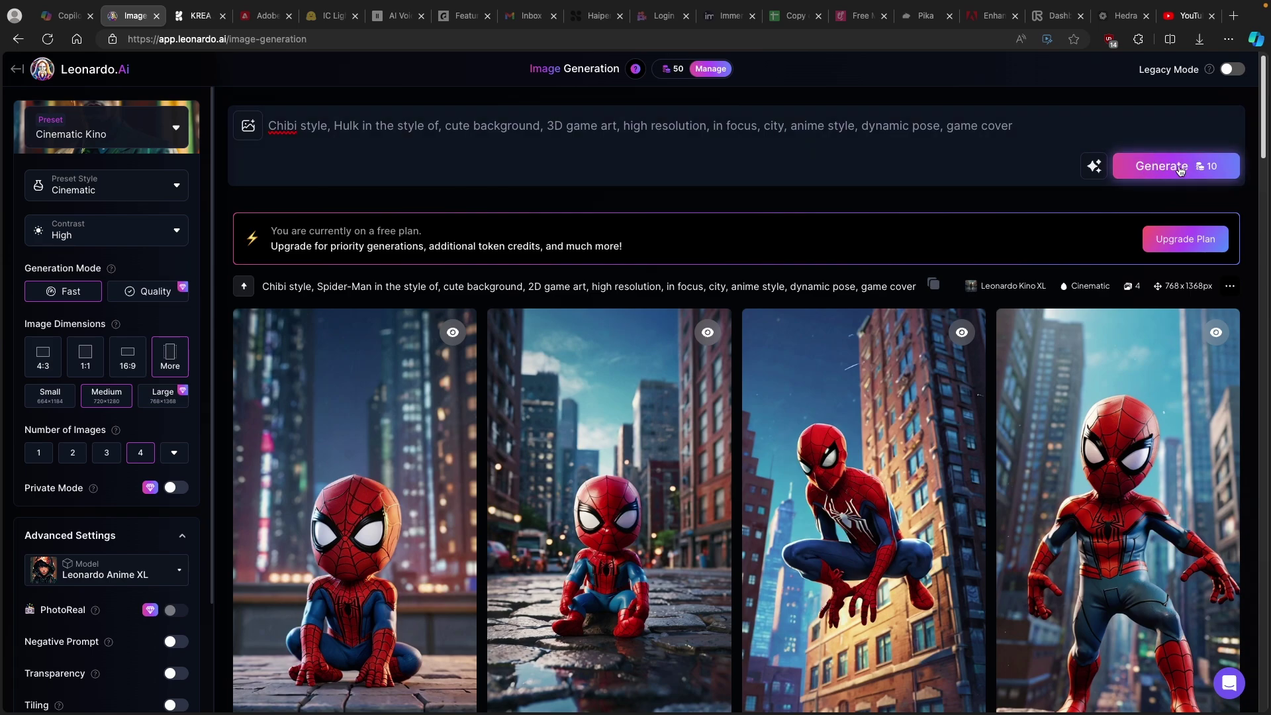
Step: Generate four Hulk images, then switch the style preset to Leonardo Phoenix
{"action": "left_click", "coordinate": [1169, 166]}
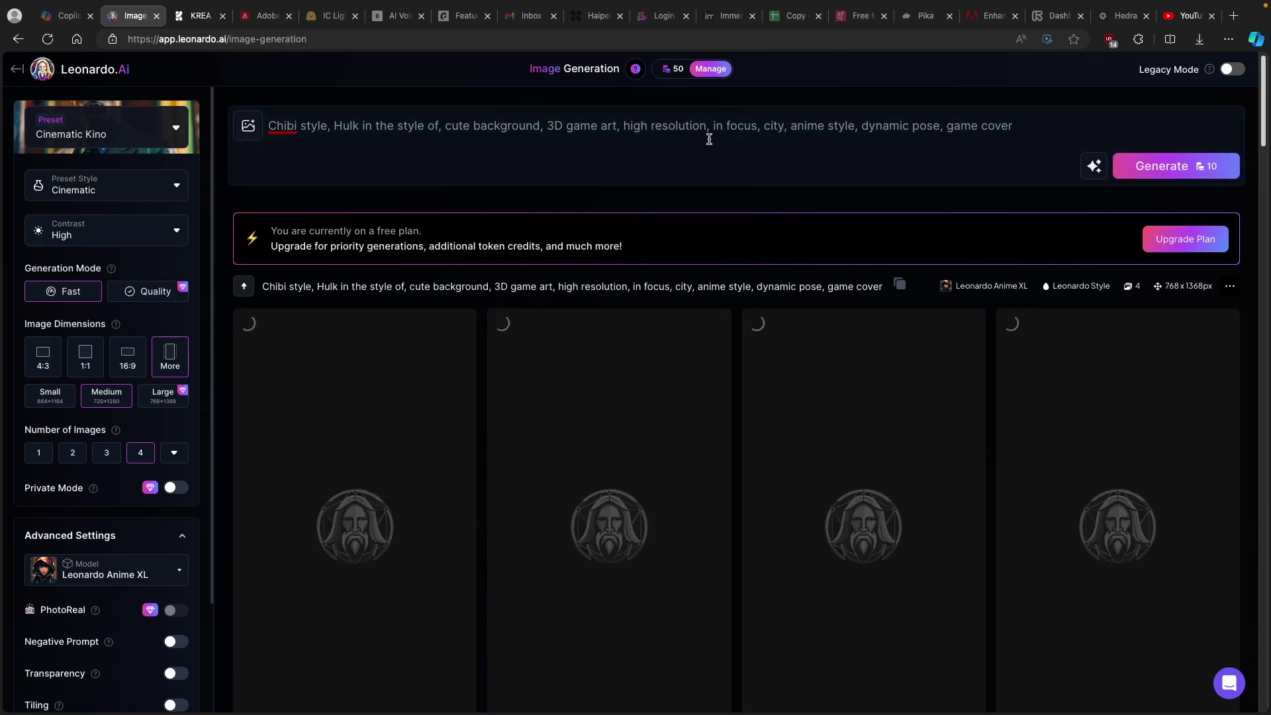
{"action": "triple_click", "coordinate": [530, 128]}
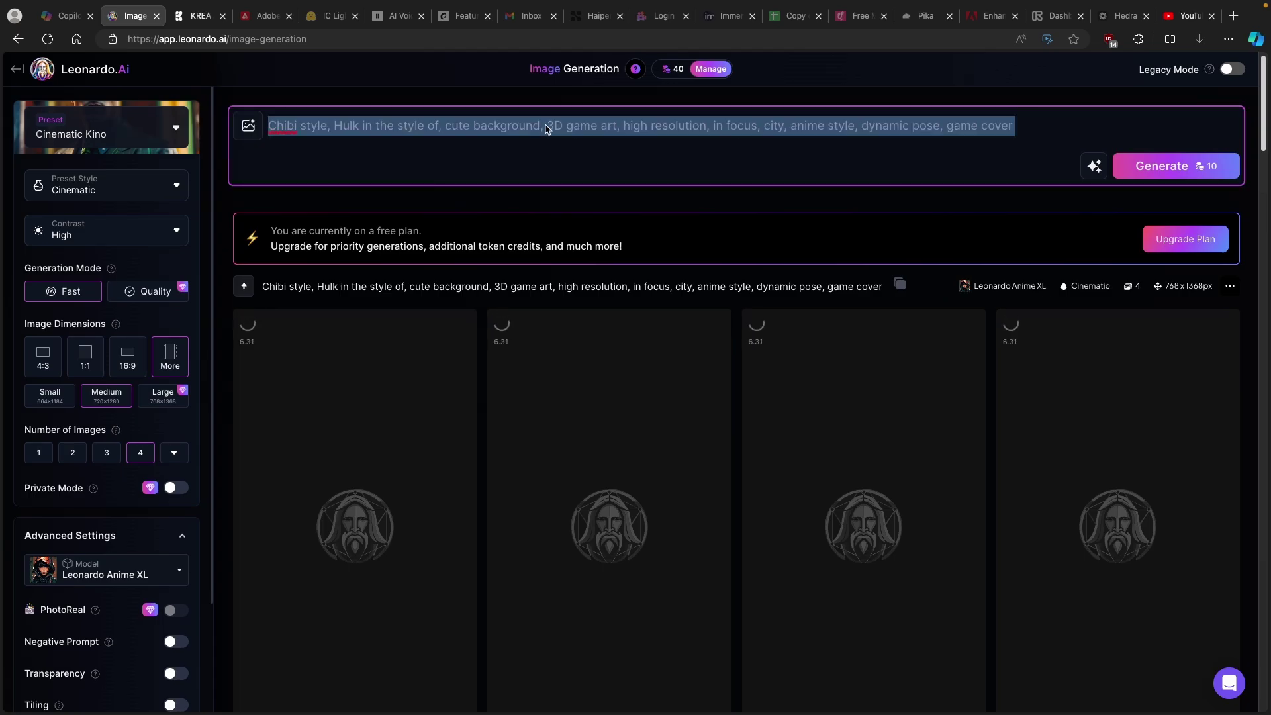
{"action": "left_click", "coordinate": [130, 137]}
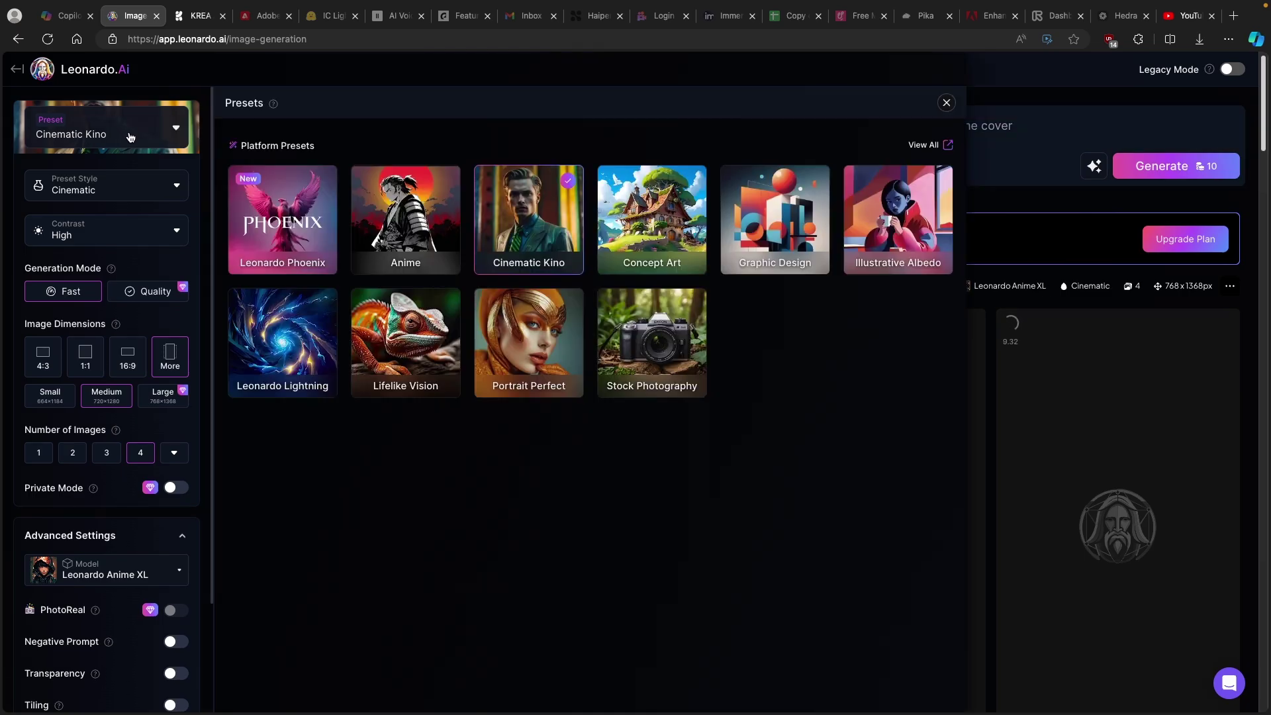
{"action": "left_click", "coordinate": [294, 209]}
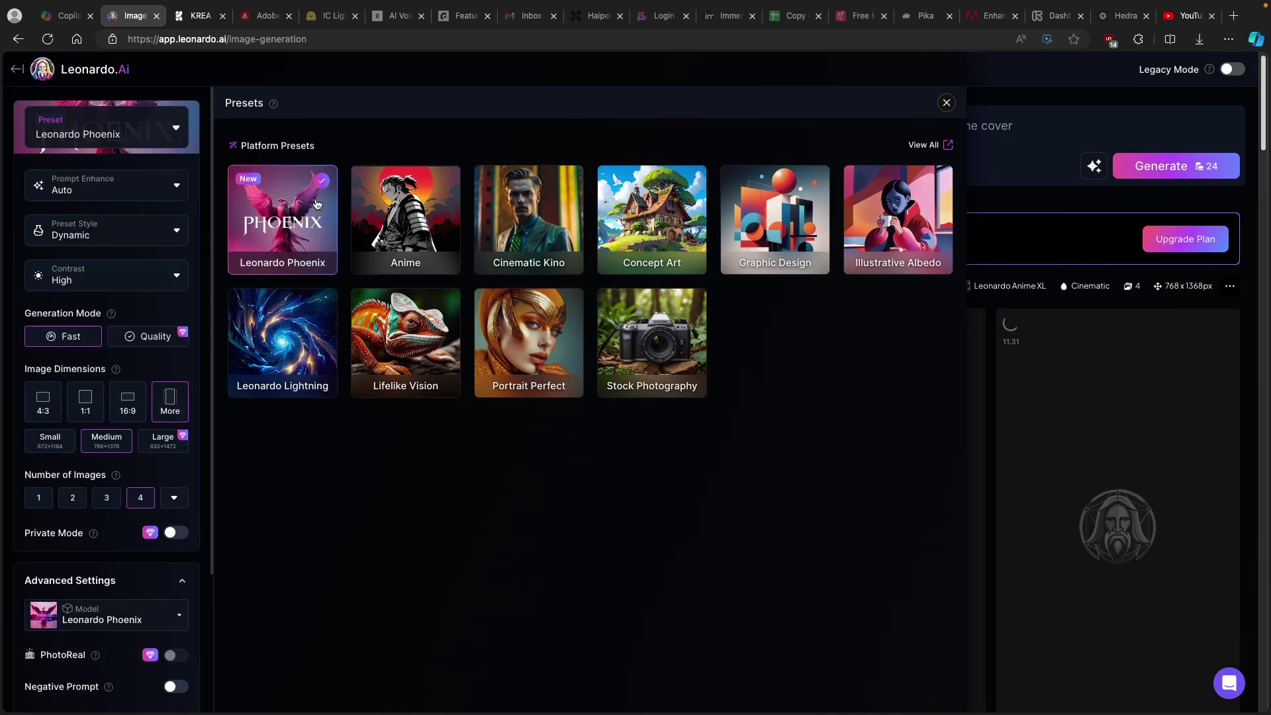
{"action": "left_click", "coordinate": [947, 103]}
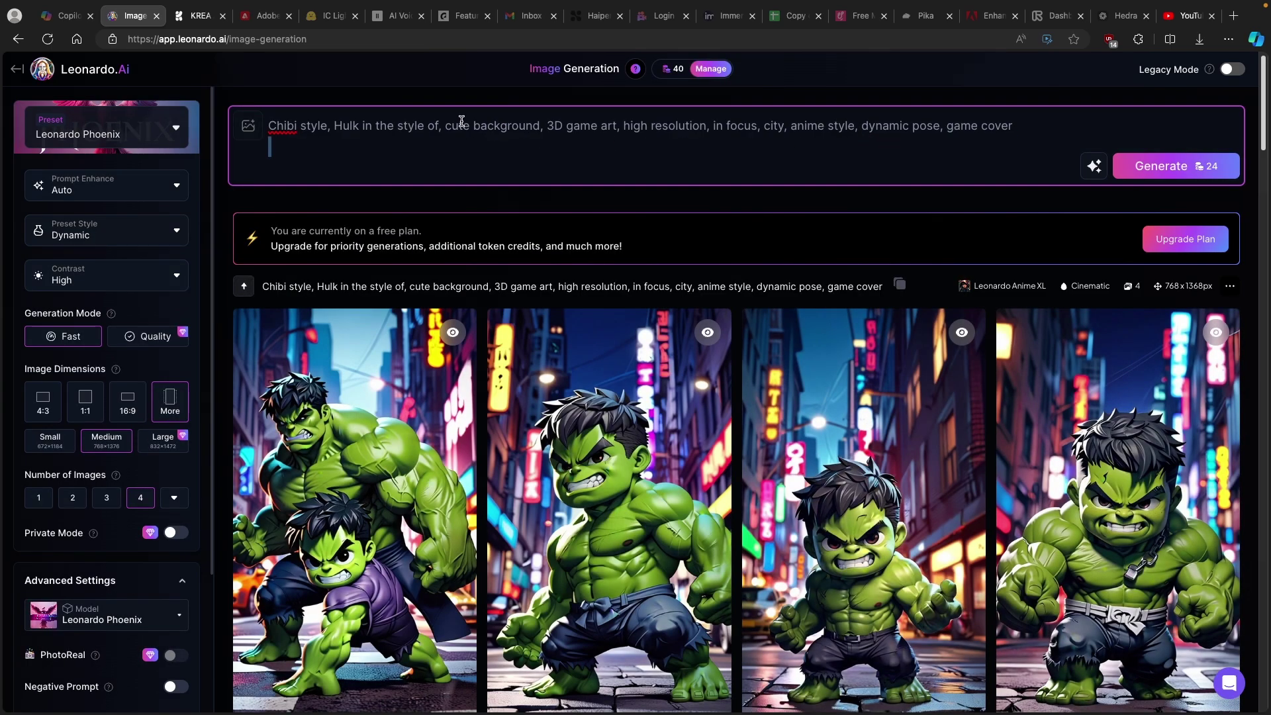
{"action": "triple_click", "coordinate": [463, 126]}
{"action": "left_click", "coordinate": [464, 126]}
Step: Keep Prompt Enhance on Auto, set Preset Style to 3D Render, and regenerate
{"action": "left_click", "coordinate": [89, 191]}
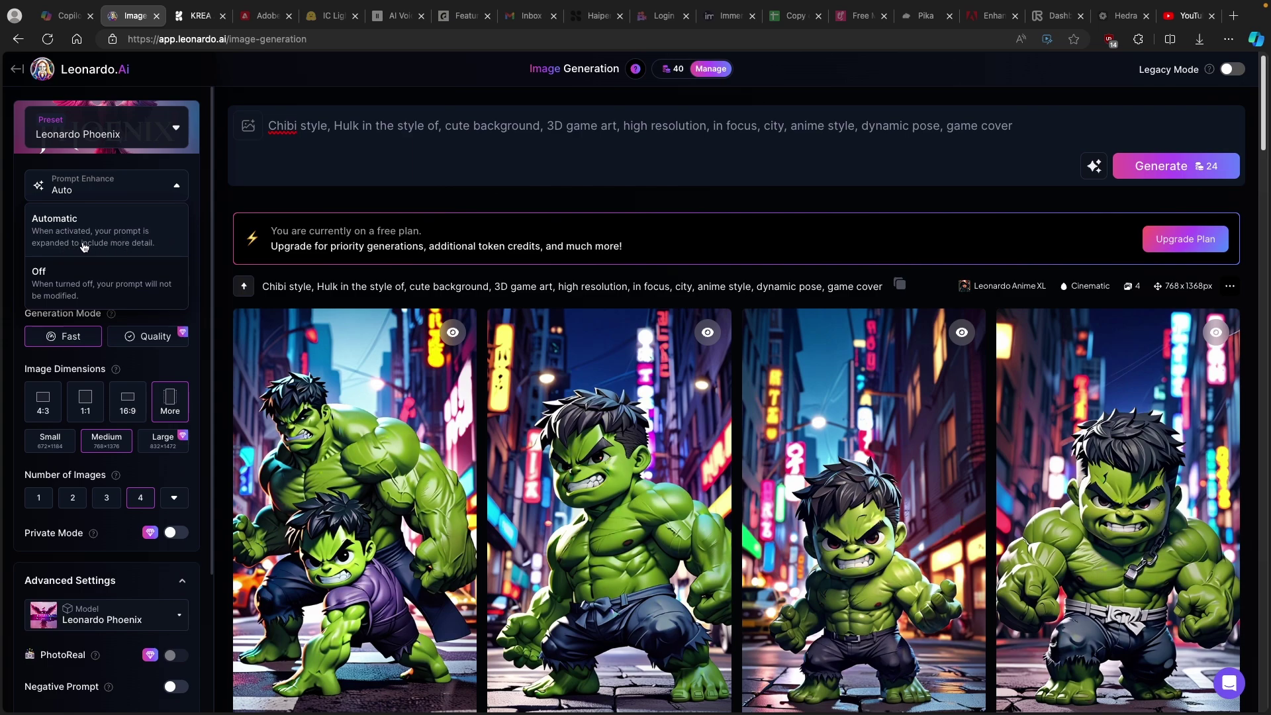
{"action": "left_click", "coordinate": [147, 234]}
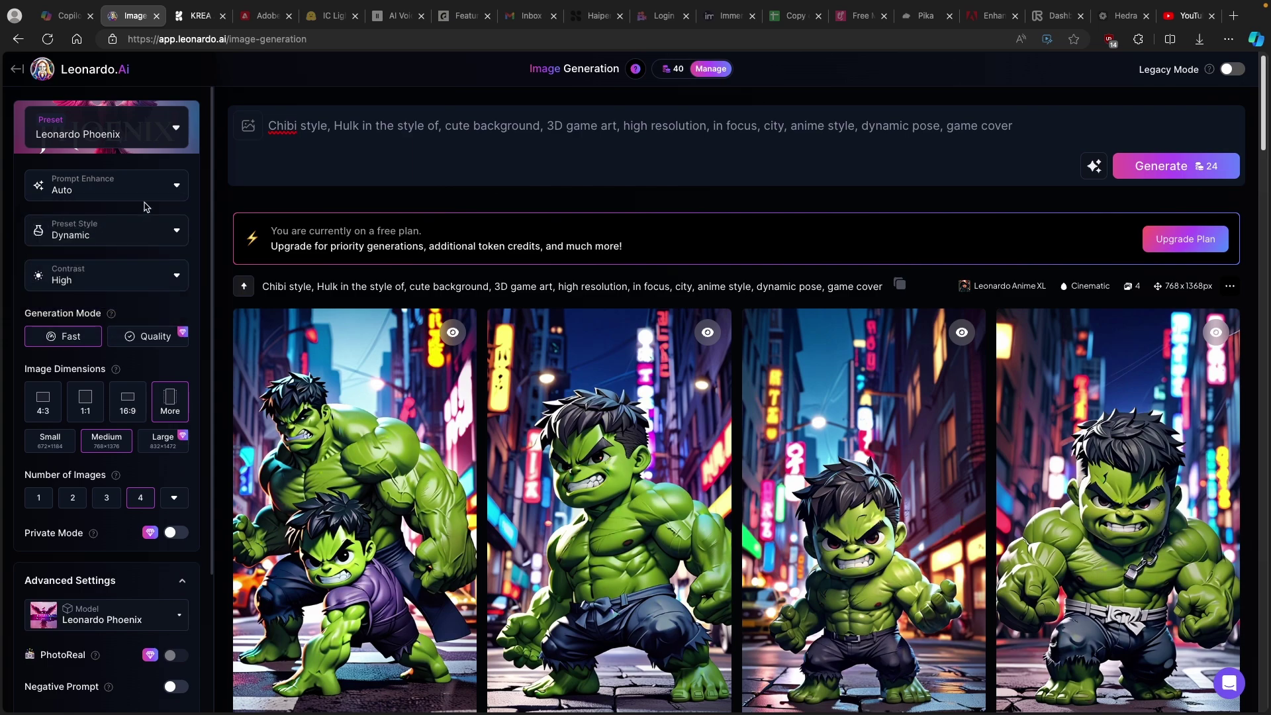
{"action": "left_click", "coordinate": [93, 223]}
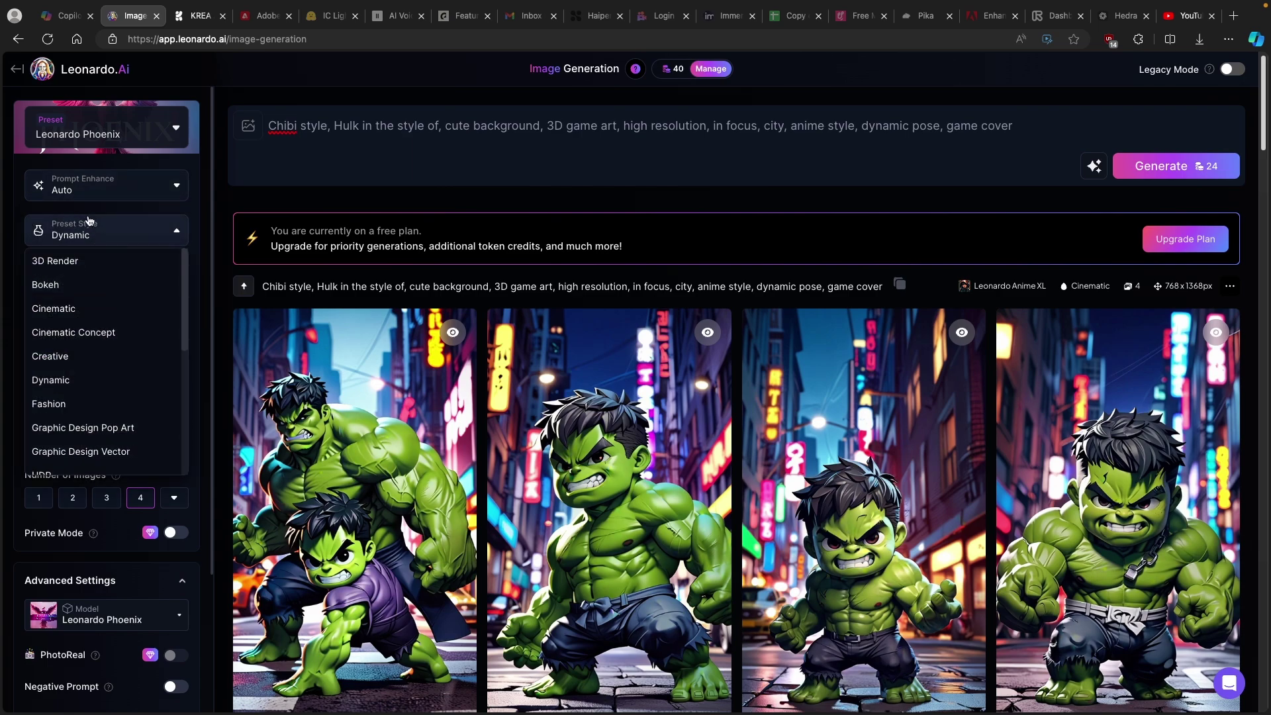
{"action": "left_click", "coordinate": [81, 265]}
{"action": "scroll", "coordinate": [149, 339], "scroll_direction": "down", "scroll_amount": 2}
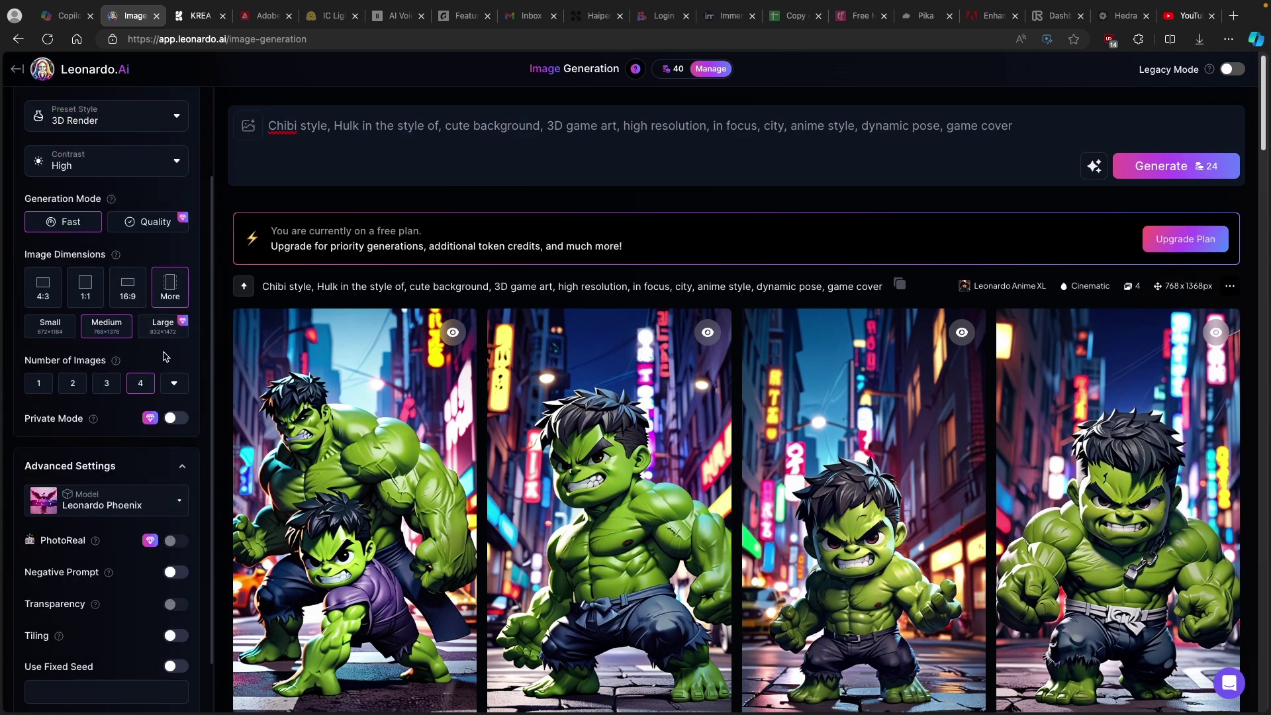
{"action": "scroll", "coordinate": [165, 356], "scroll_direction": "down", "scroll_amount": 1}
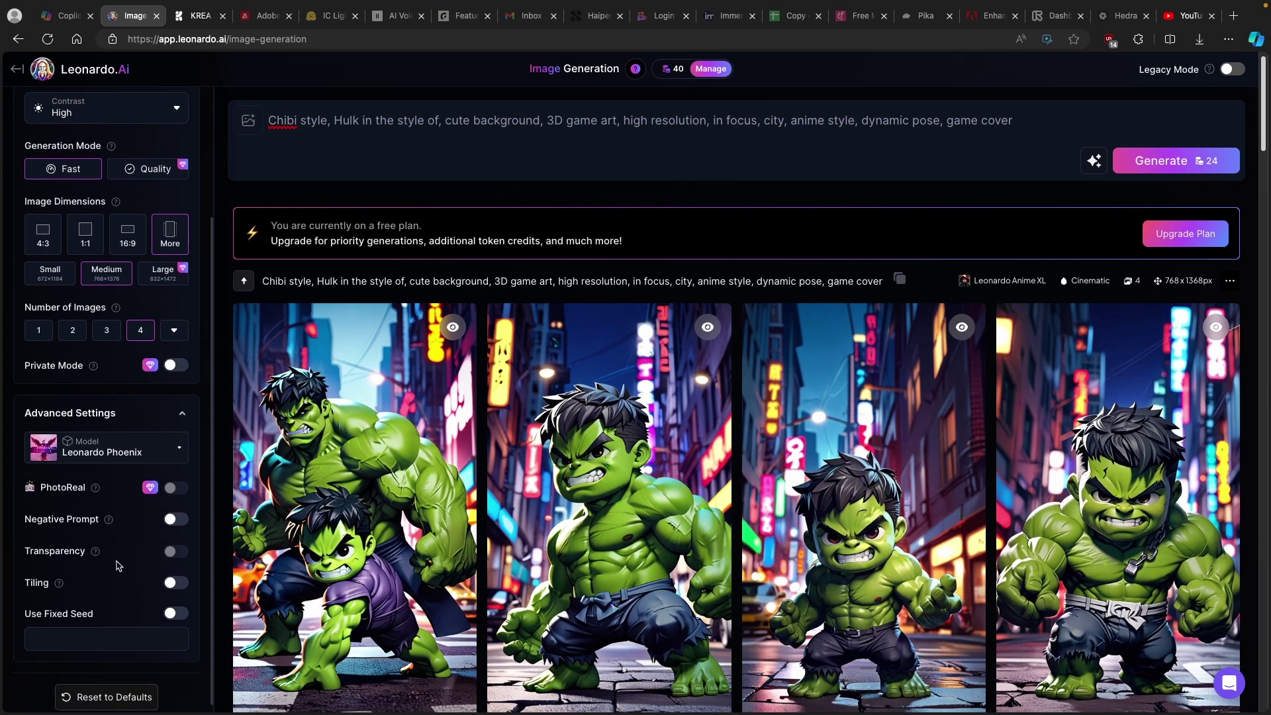
{"action": "scroll", "coordinate": [118, 564], "scroll_direction": "up", "scroll_amount": 3}
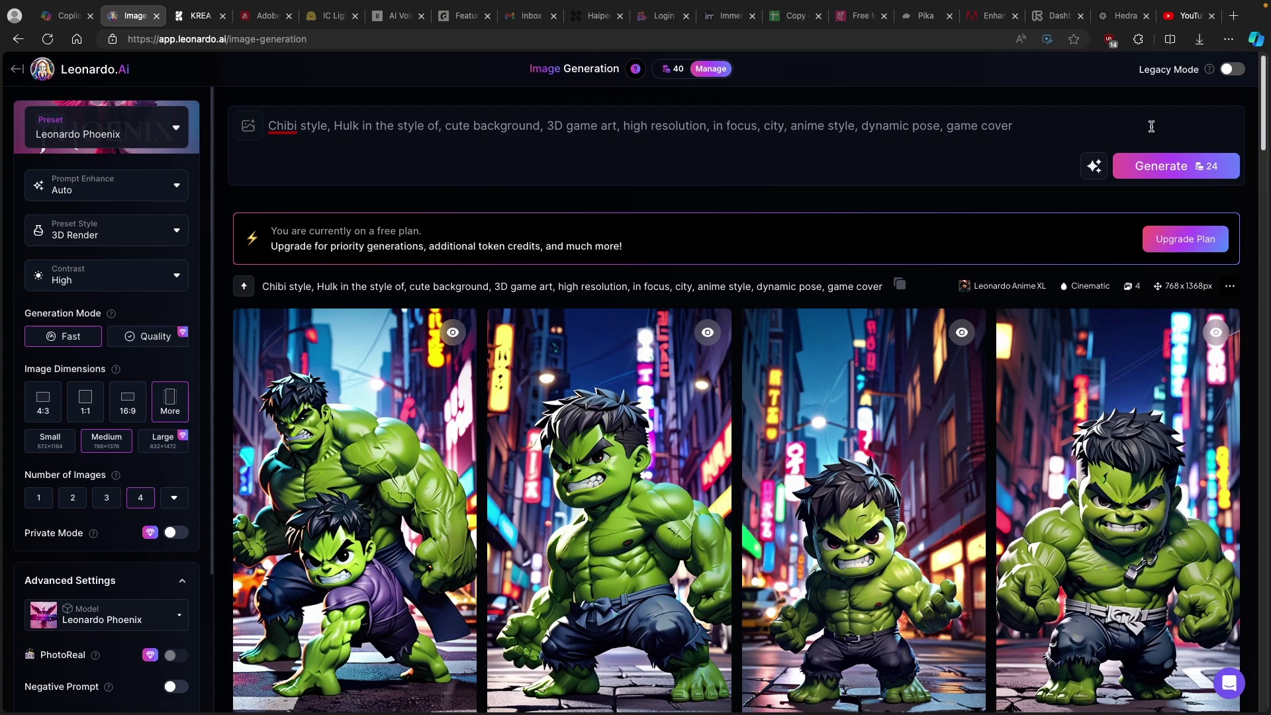
{"action": "left_click", "coordinate": [1177, 166]}
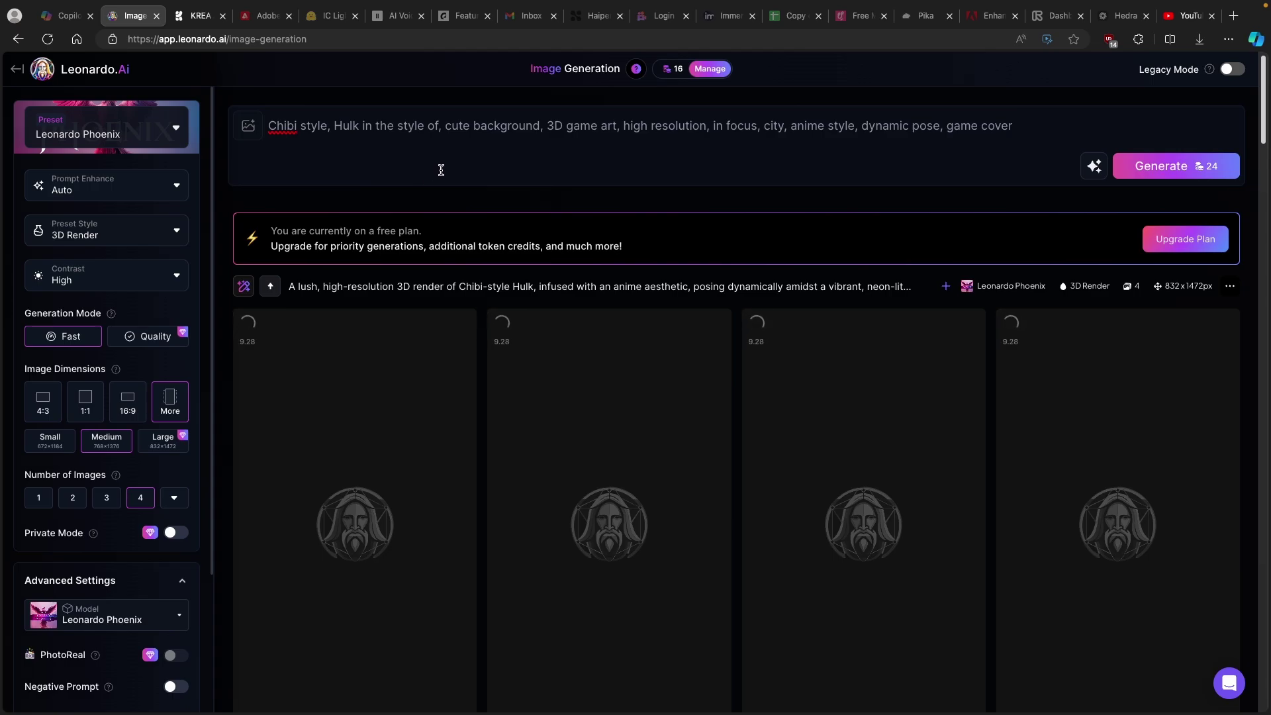
{"action": "scroll", "coordinate": [464, 205], "scroll_direction": "down", "scroll_amount": 6}
{"action": "scroll", "coordinate": [466, 207], "scroll_direction": "down", "scroll_amount": 2}
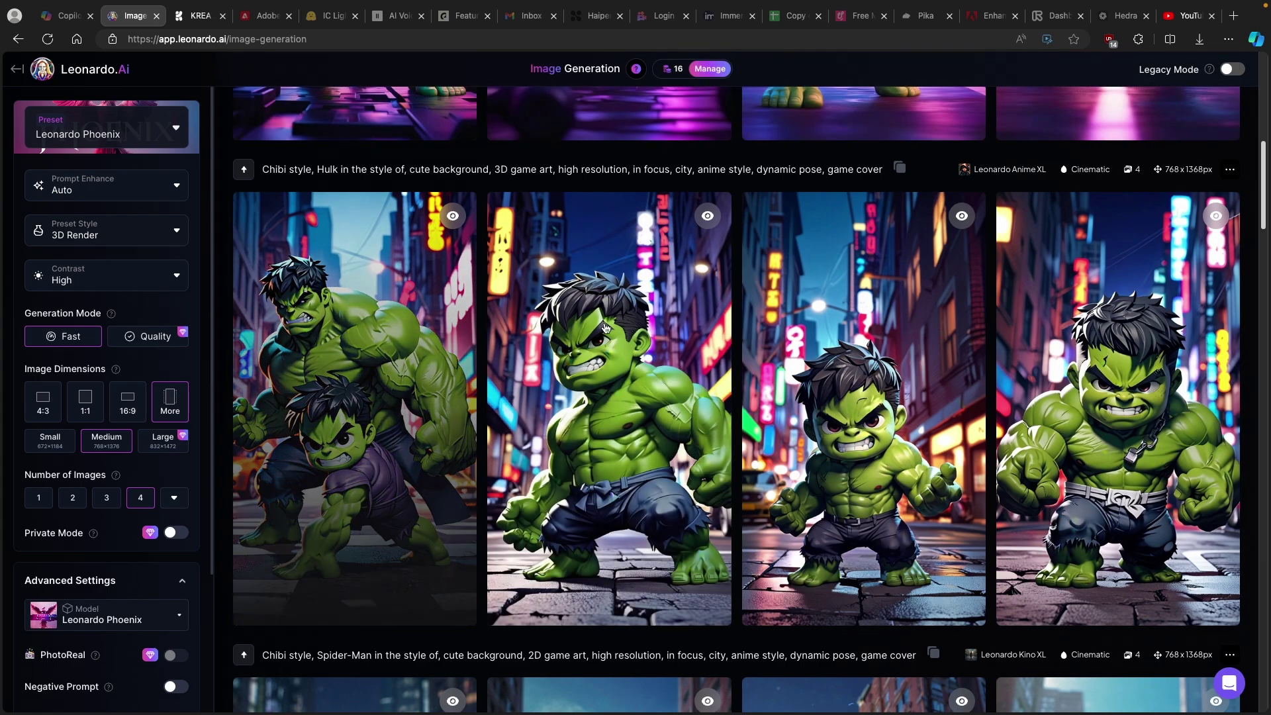
{"action": "scroll", "coordinate": [702, 322], "scroll_direction": "up", "scroll_amount": 5}
{"action": "scroll", "coordinate": [702, 322], "scroll_direction": "up", "scroll_amount": 2}
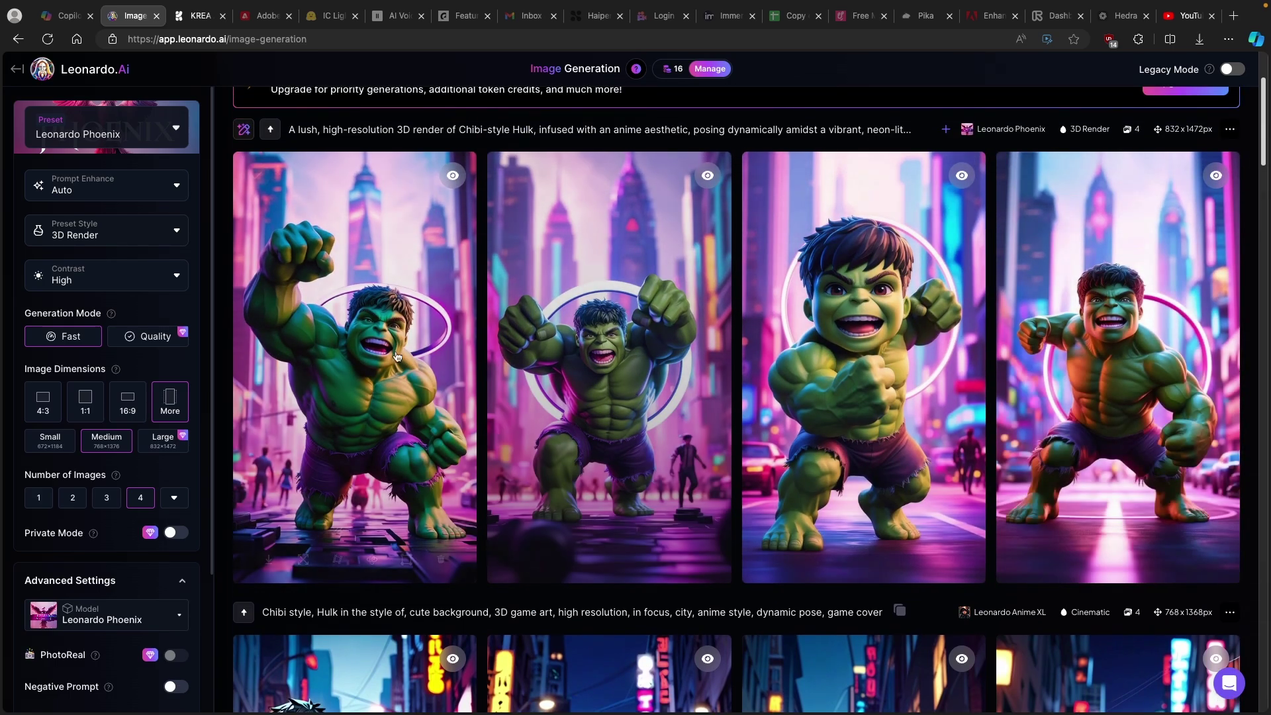
{"action": "scroll", "coordinate": [750, 406], "scroll_direction": "down", "scroll_amount": 4}
{"action": "scroll", "coordinate": [750, 405], "scroll_direction": "down", "scroll_amount": 4}
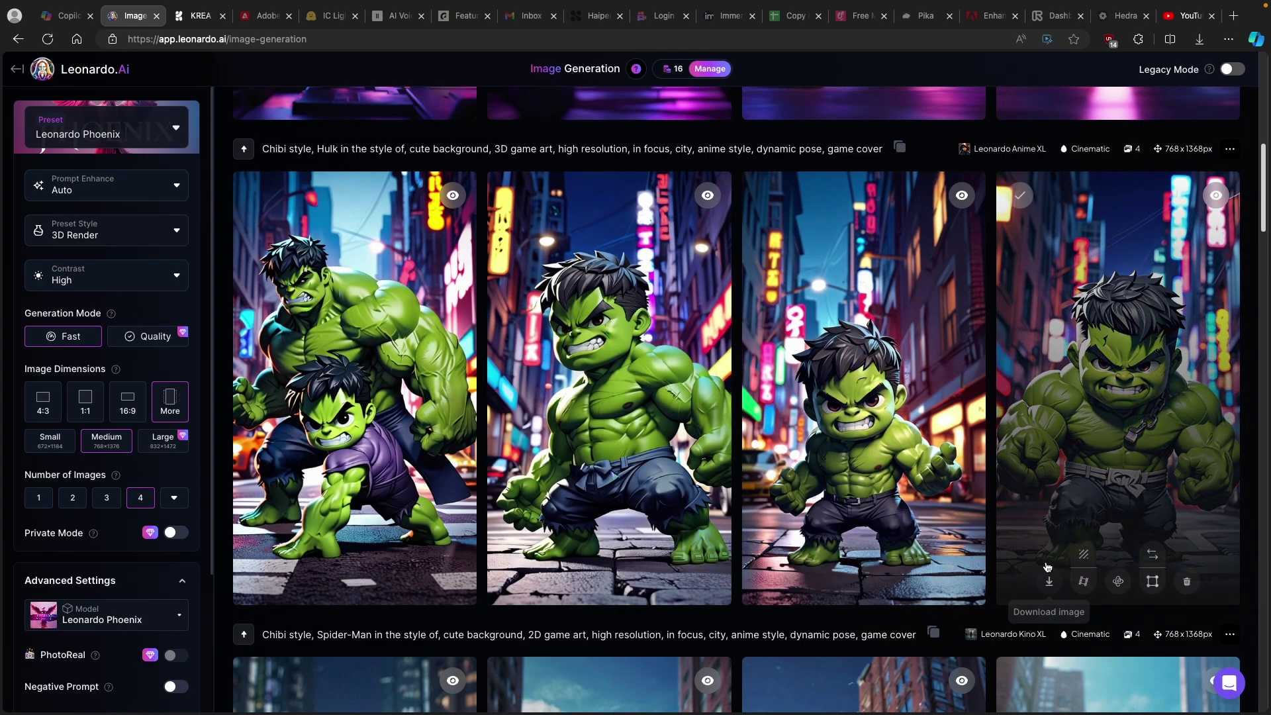
Step: Download the four city-street Hulk images, fourth to first, then switch to the KREA tab
{"action": "left_click", "coordinate": [1049, 583]}
{"action": "left_click", "coordinate": [796, 582]}
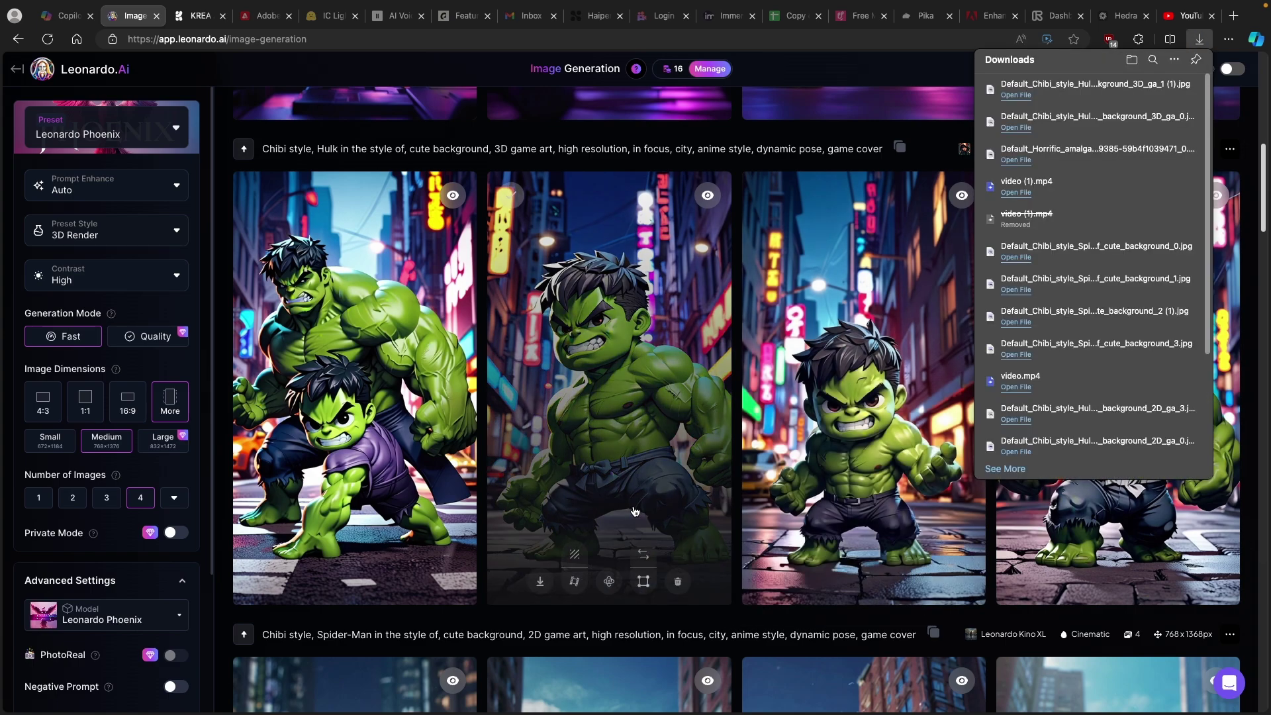
{"action": "left_click", "coordinate": [541, 582]}
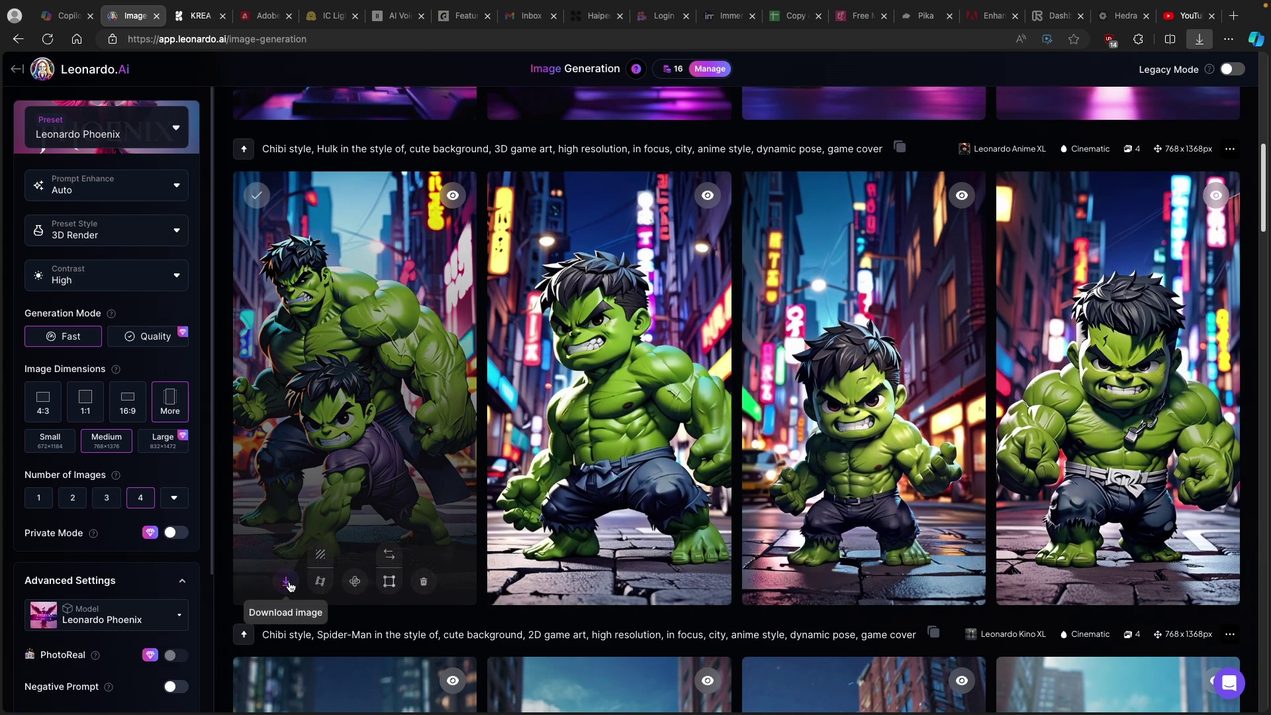
{"action": "left_click", "coordinate": [286, 582]}
{"action": "scroll", "coordinate": [430, 266], "scroll_direction": "up", "scroll_amount": 2}
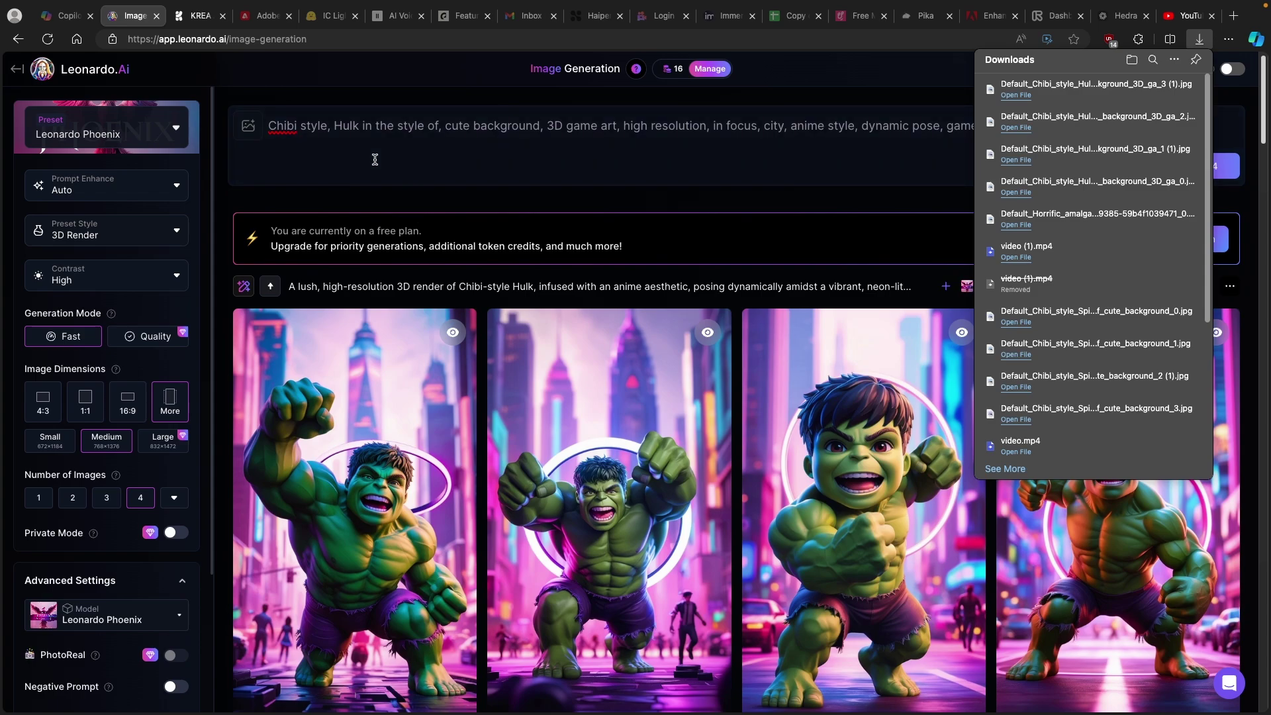
{"action": "left_click", "coordinate": [200, 20]}
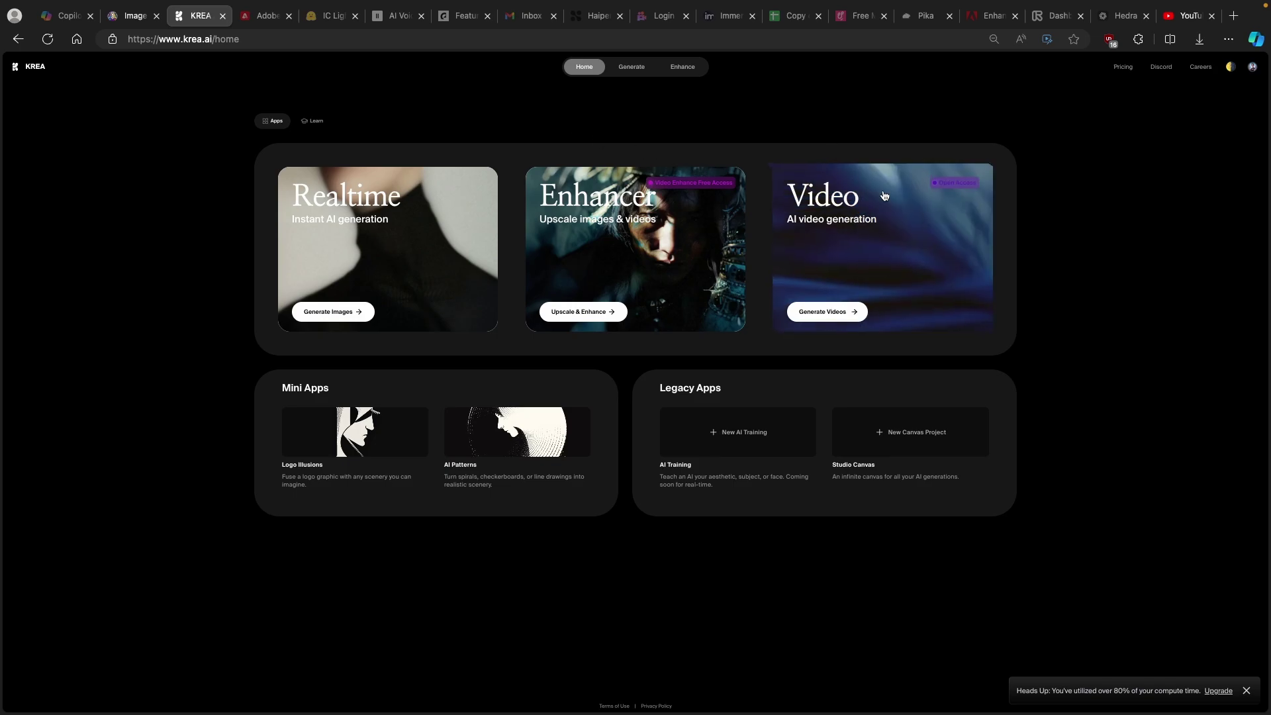
Step: Open KREA Video, delete the three old Spider-Man keyframes, and dismiss the compute-time notice
{"action": "left_click", "coordinate": [858, 211]}
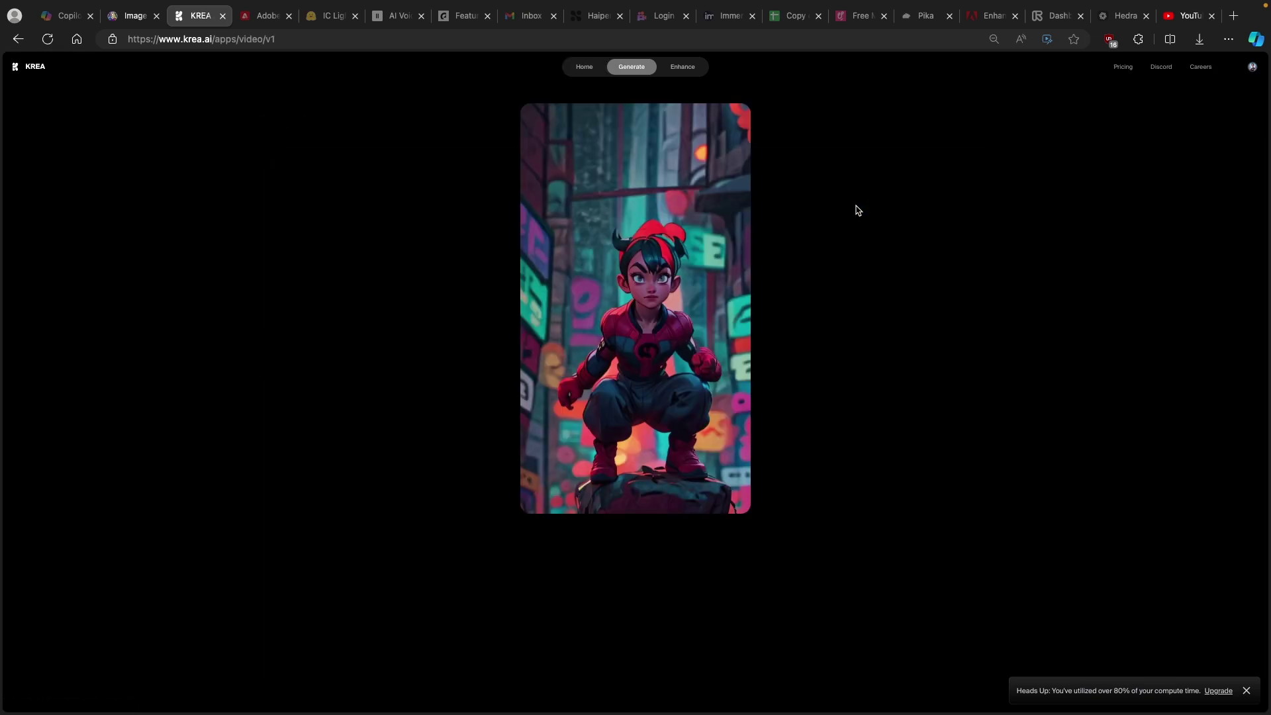
{"action": "left_click", "coordinate": [449, 588]}
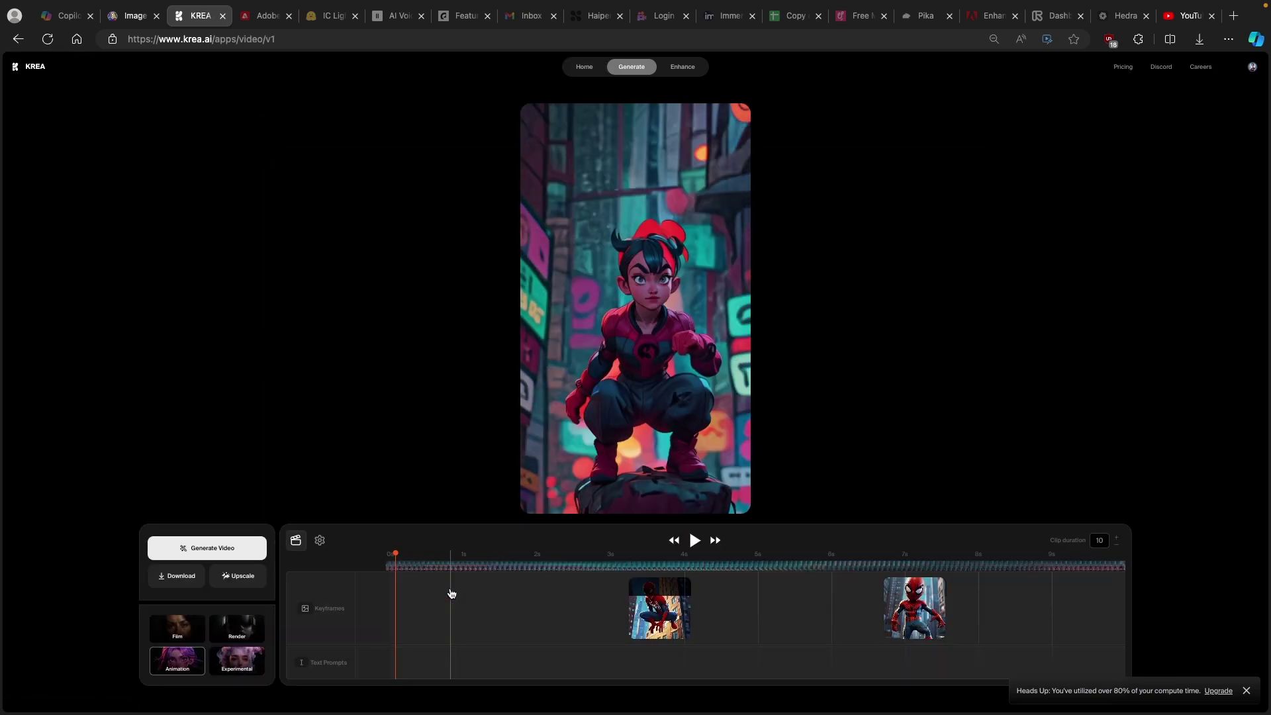
{"action": "left_click", "coordinate": [684, 587]}
{"action": "left_click", "coordinate": [940, 587]}
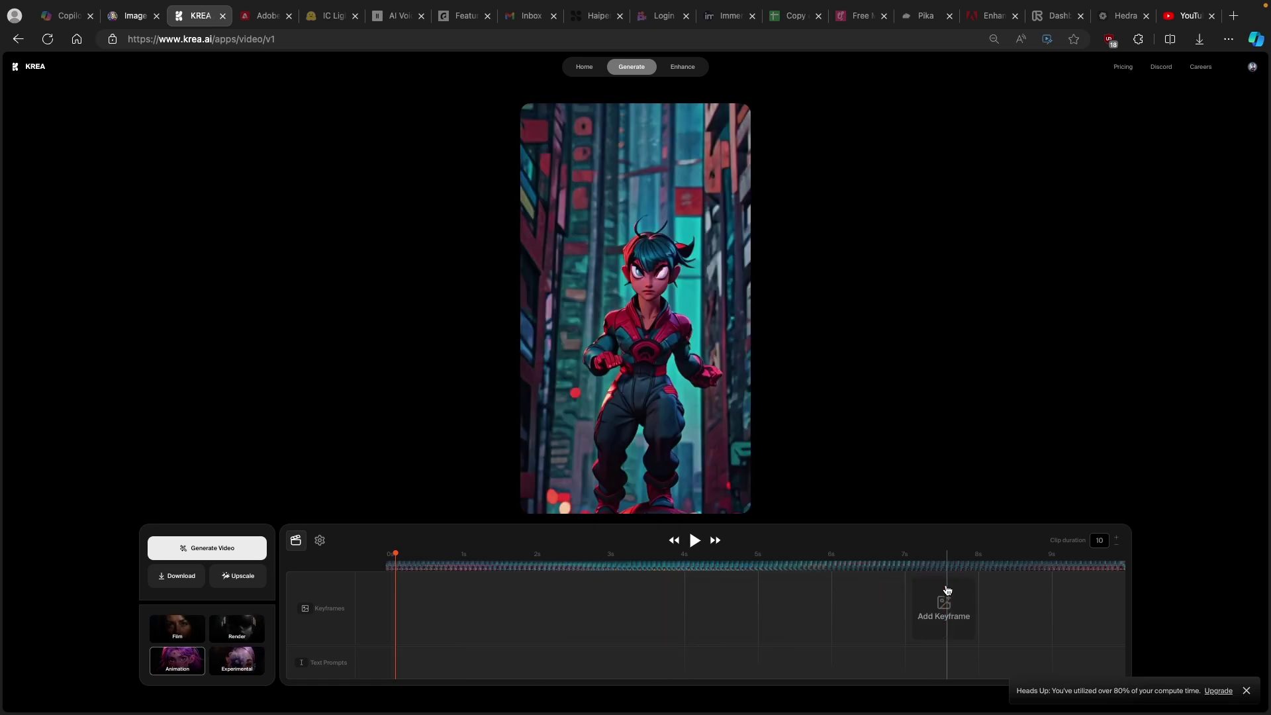
{"action": "left_click", "coordinate": [1247, 690]}
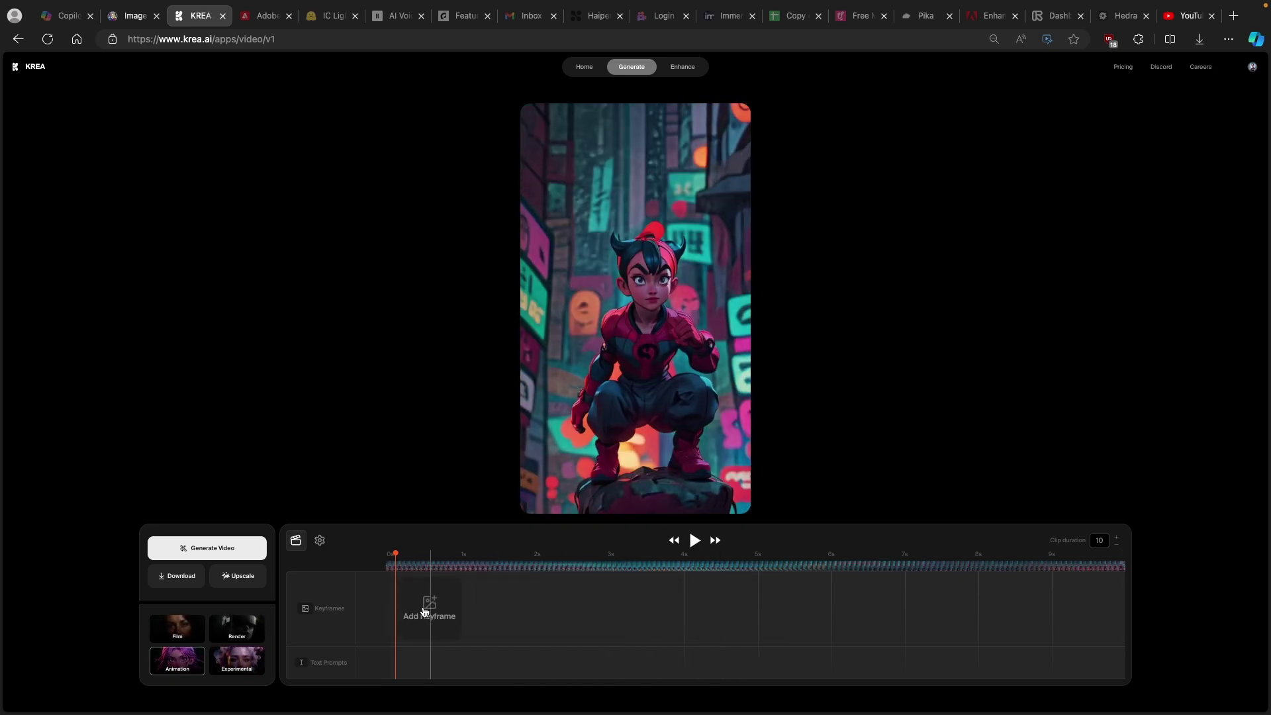
Step: Upload a chibi Hulk image from Downloads into a new third keyframe slot
{"action": "left_click", "coordinate": [424, 612]}
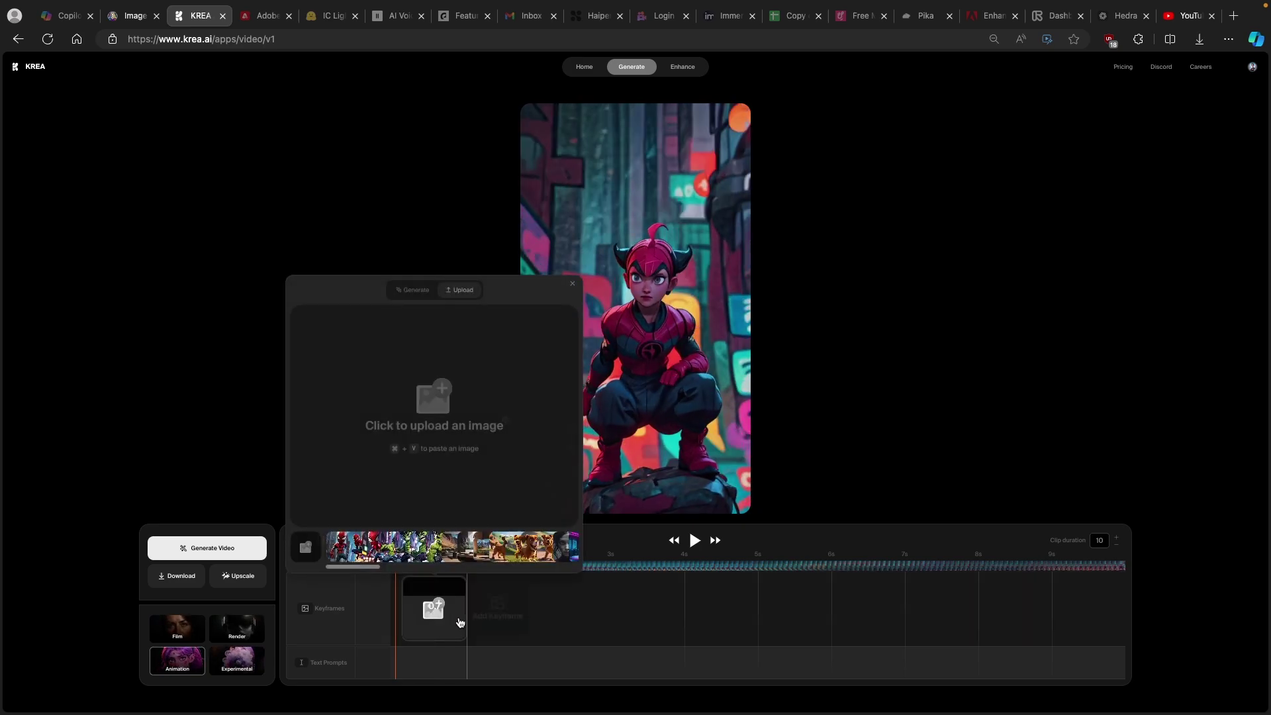
{"action": "left_click", "coordinate": [440, 400]}
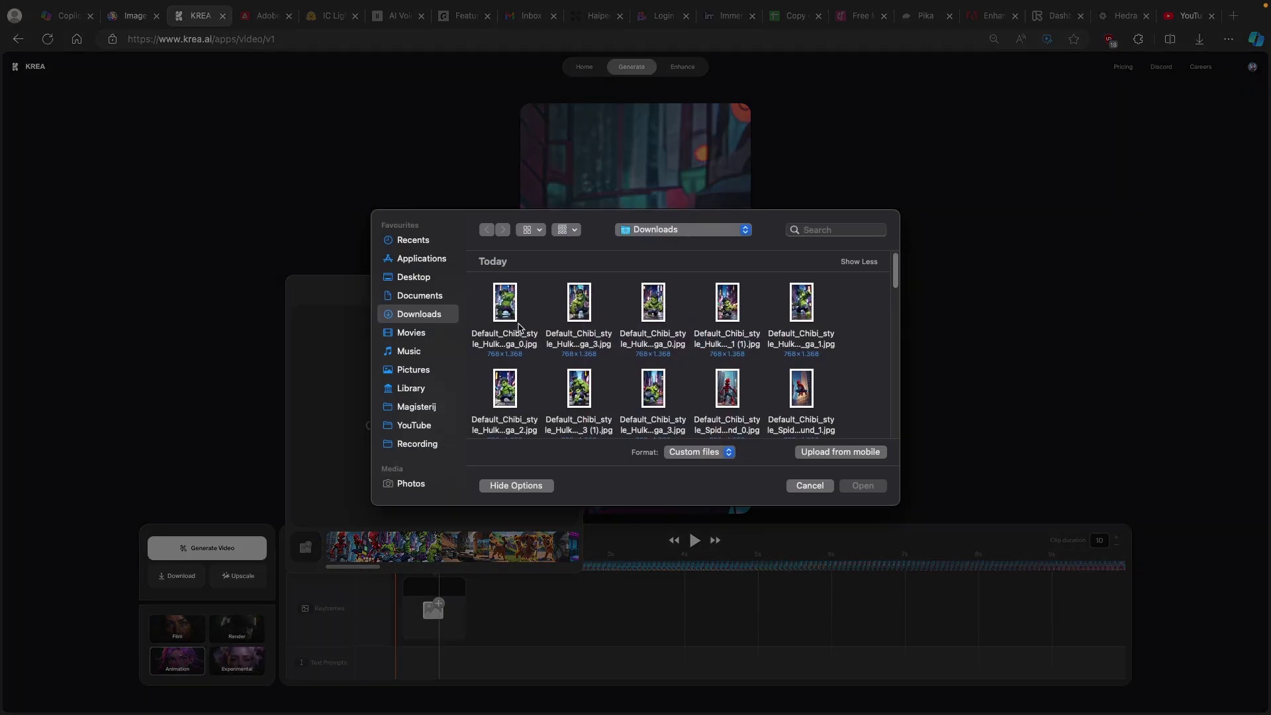
{"action": "left_click", "coordinate": [505, 303]}
{"action": "left_click", "coordinate": [869, 486]}
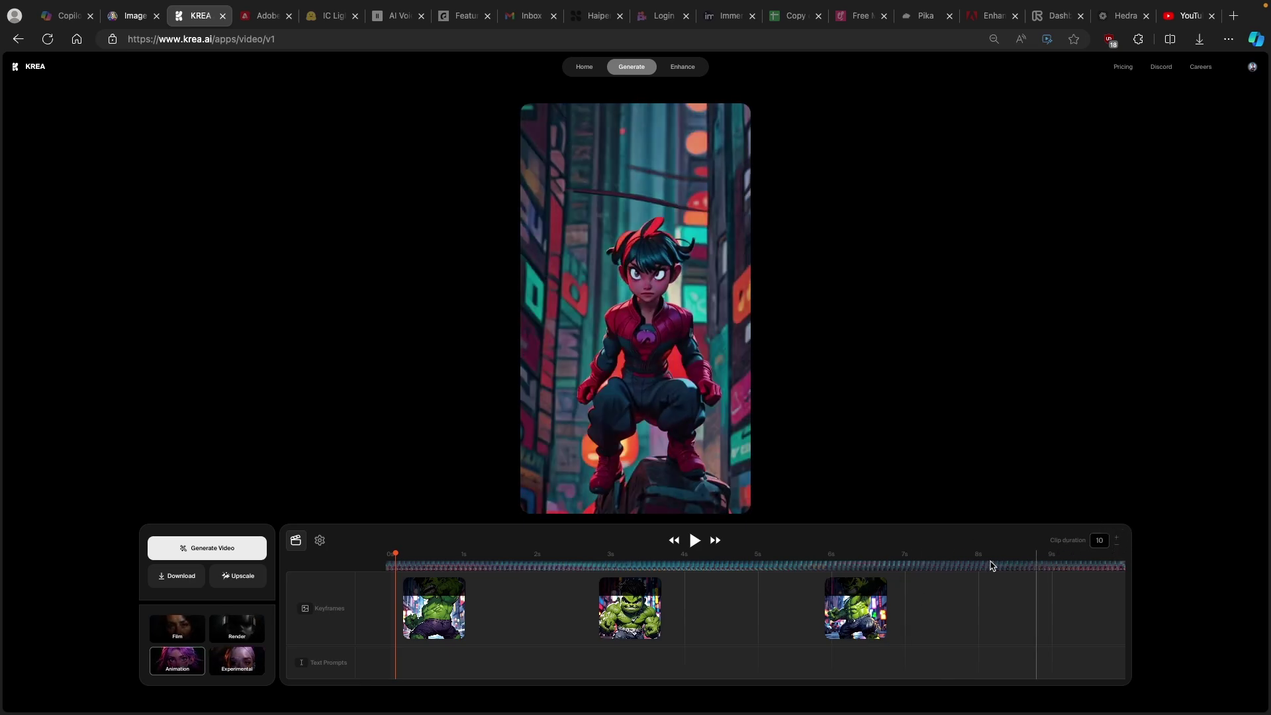
Step: Add the prompt 'dynamic motion of motion hulk transforming' across the whole clip, then open settings
{"action": "left_click", "coordinate": [469, 661]}
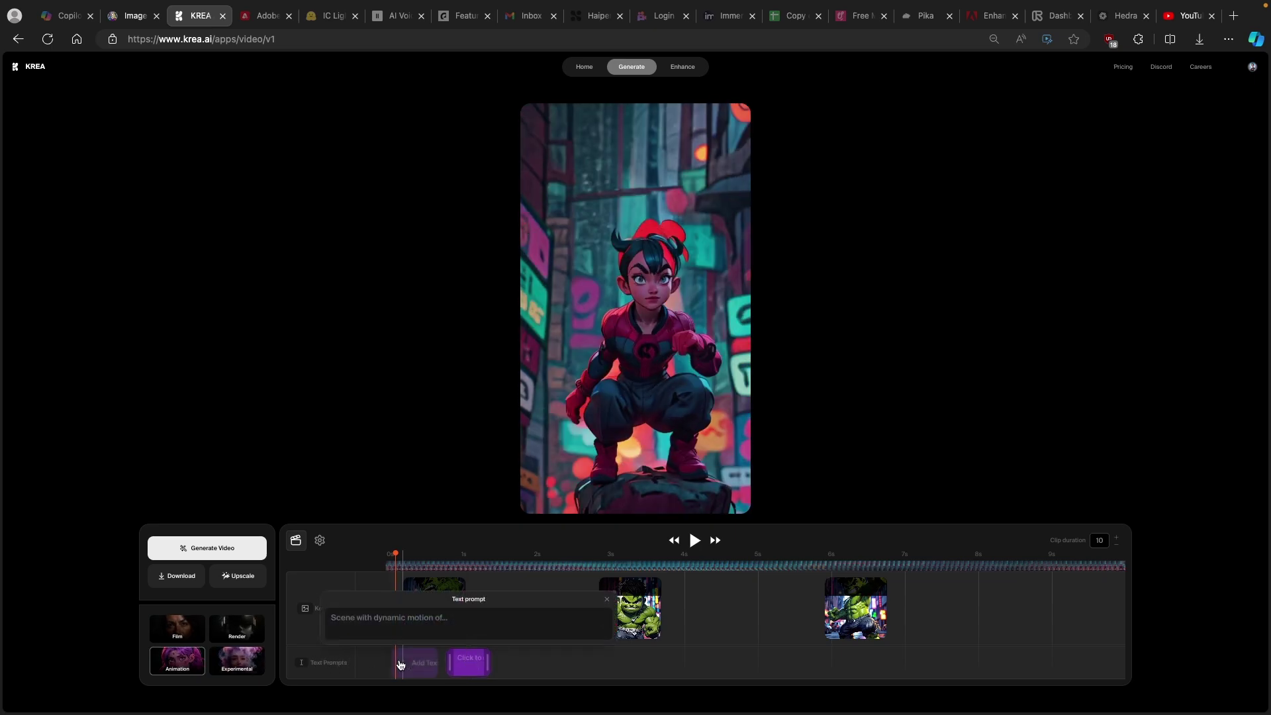
{"action": "left_click", "coordinate": [378, 619]}
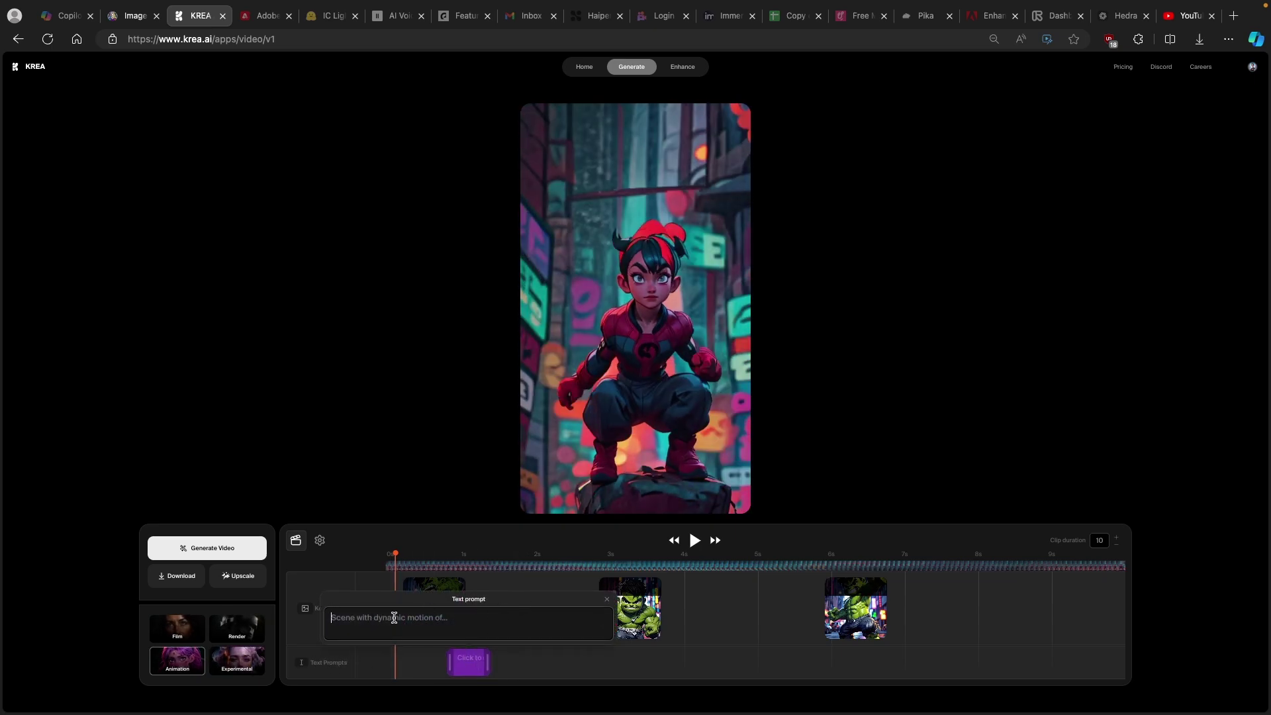
{"action": "type", "text": "dynamic ..."}
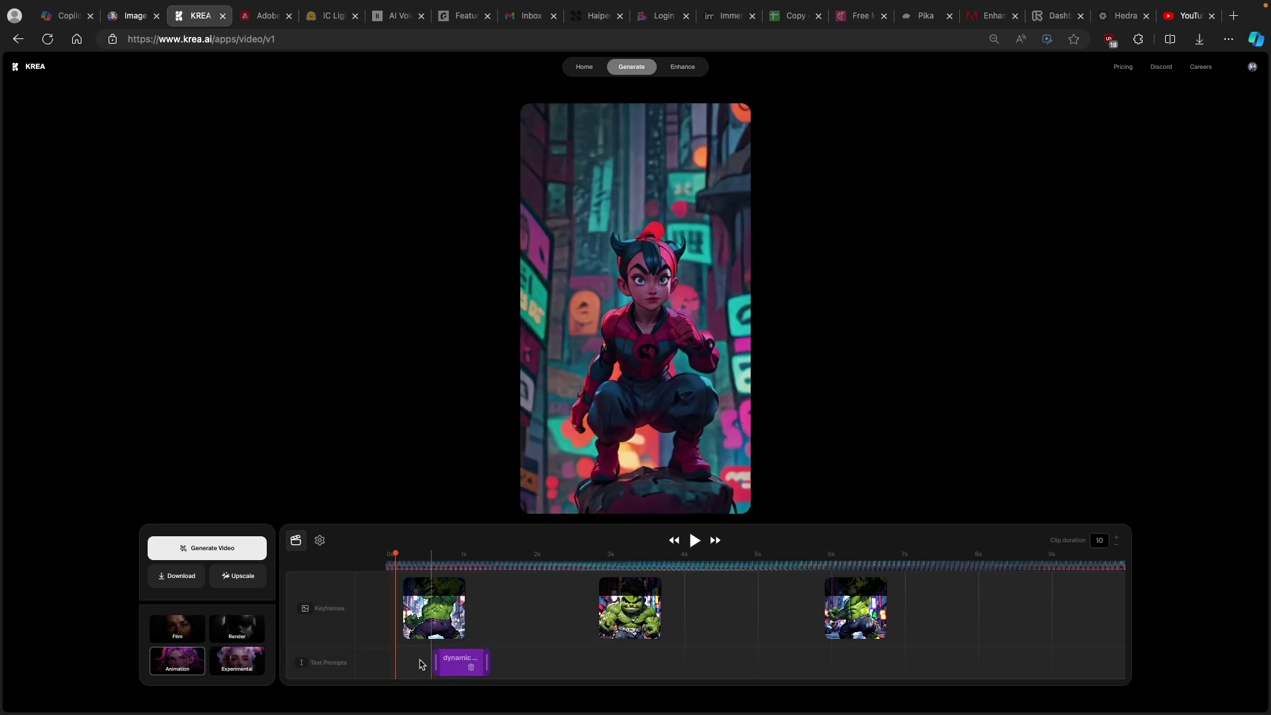
{"action": "left_click_drag", "start_coordinate": [488, 662], "coordinate": [1128, 659]}
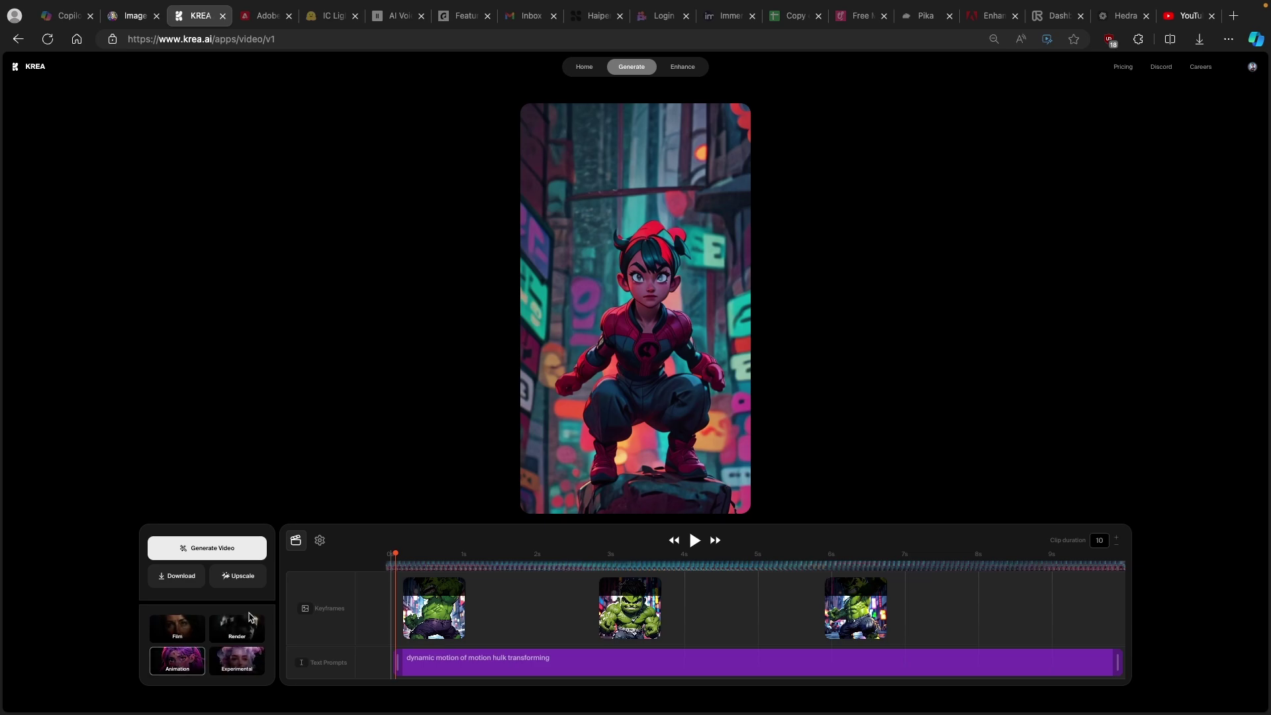
{"action": "left_click", "coordinate": [320, 541]}
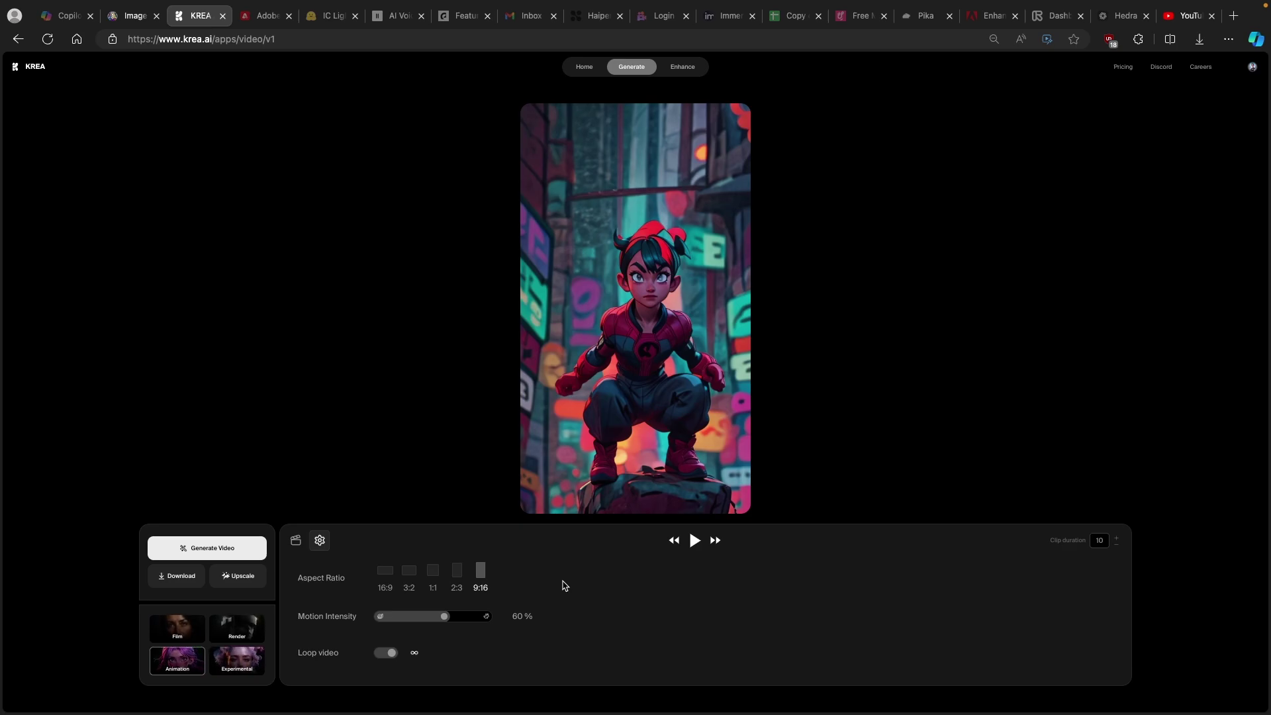
Step: Return to the timeline and generate the 10-second Hulk video from the three keyframes
{"action": "left_click", "coordinate": [296, 541]}
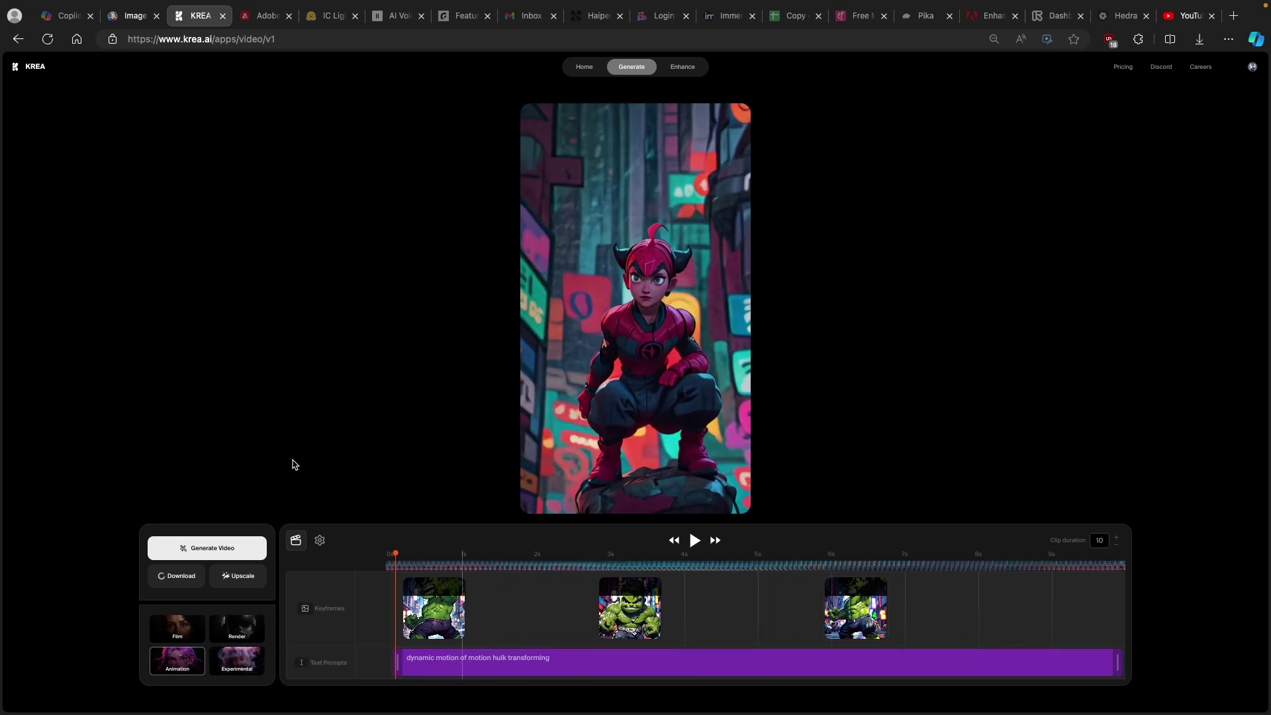
{"action": "left_click", "coordinate": [232, 549]}
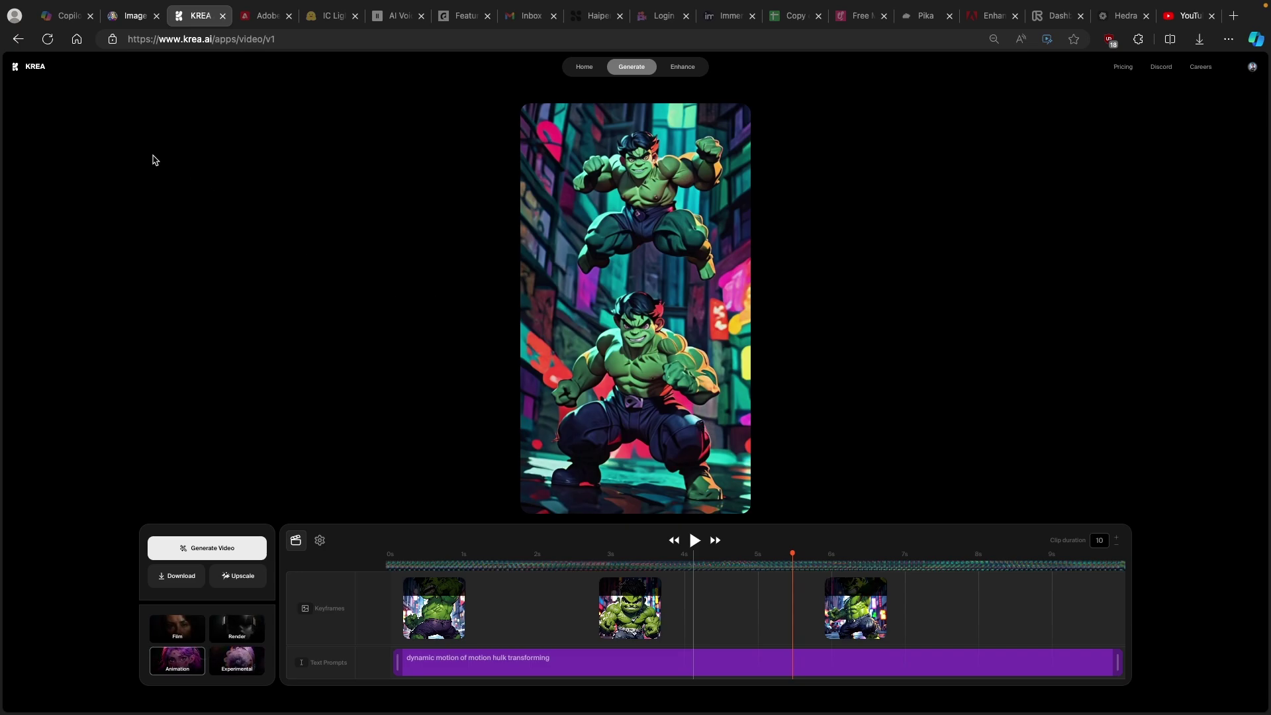
Step: Go to the KREA home page, open the Enhancer and browse Downloads for video.mp4
{"action": "left_click", "coordinate": [29, 65]}
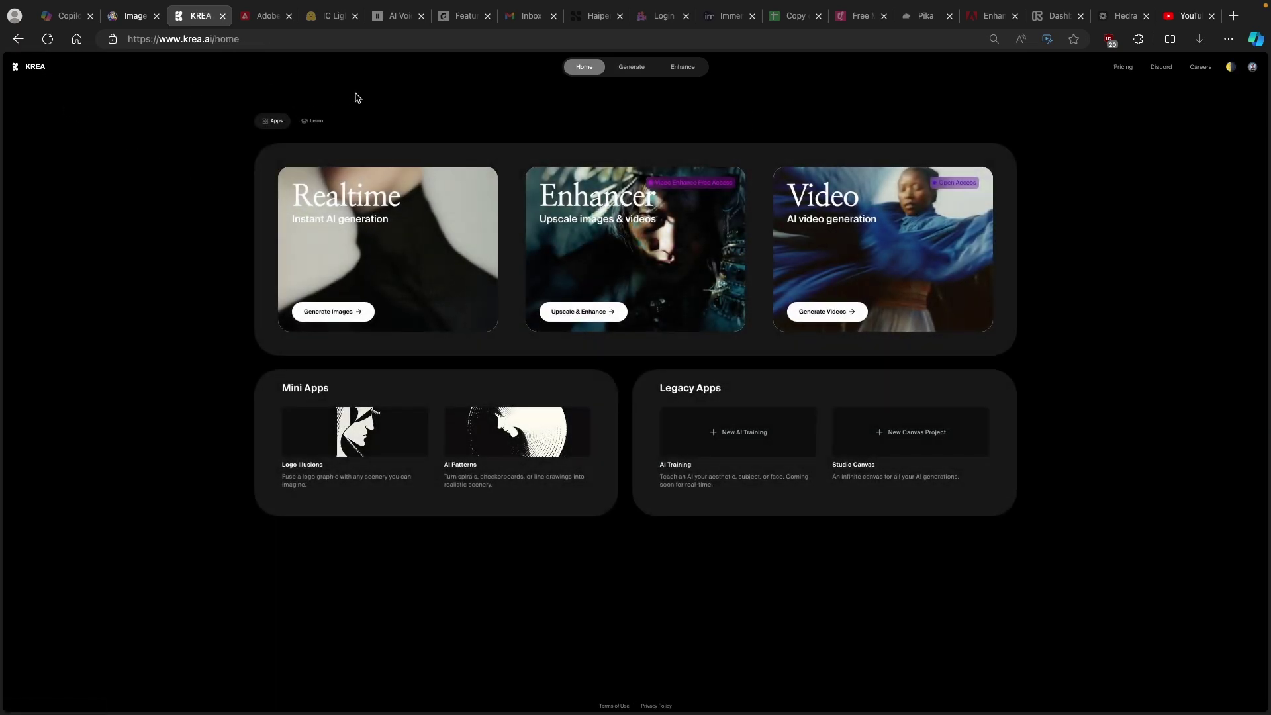
{"action": "left_click", "coordinate": [625, 207]}
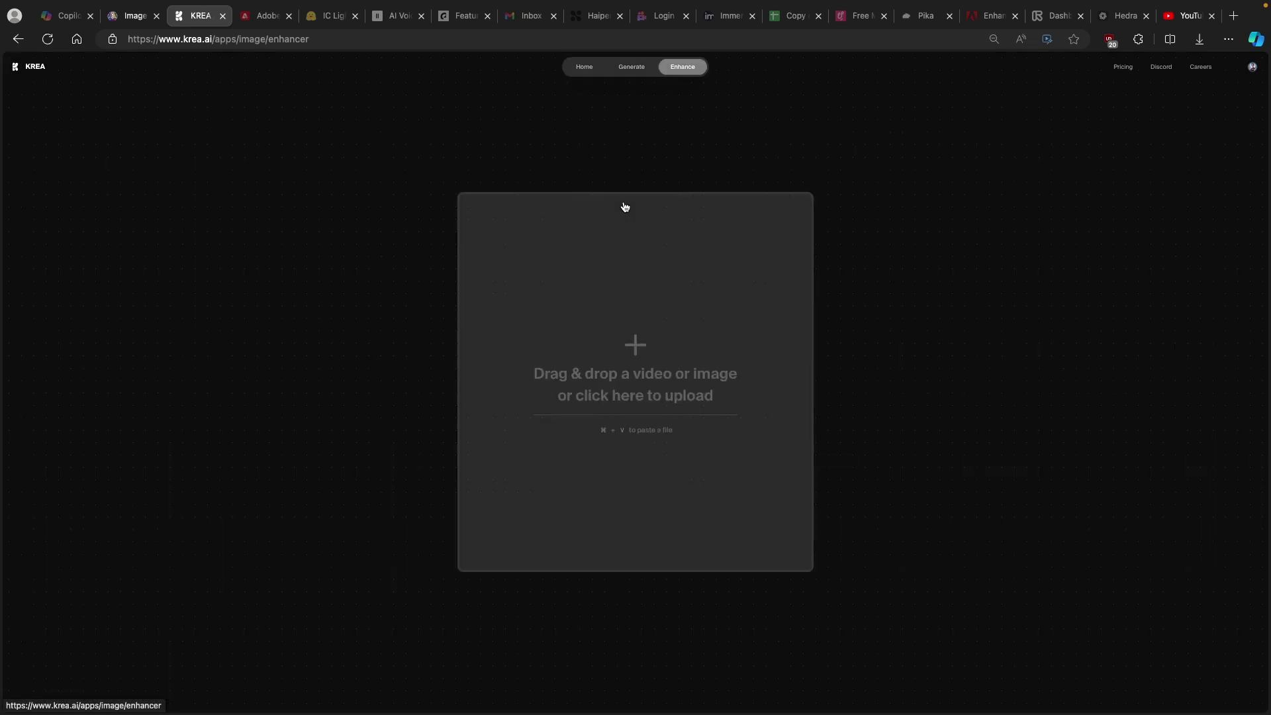
{"action": "left_click", "coordinate": [638, 343]}
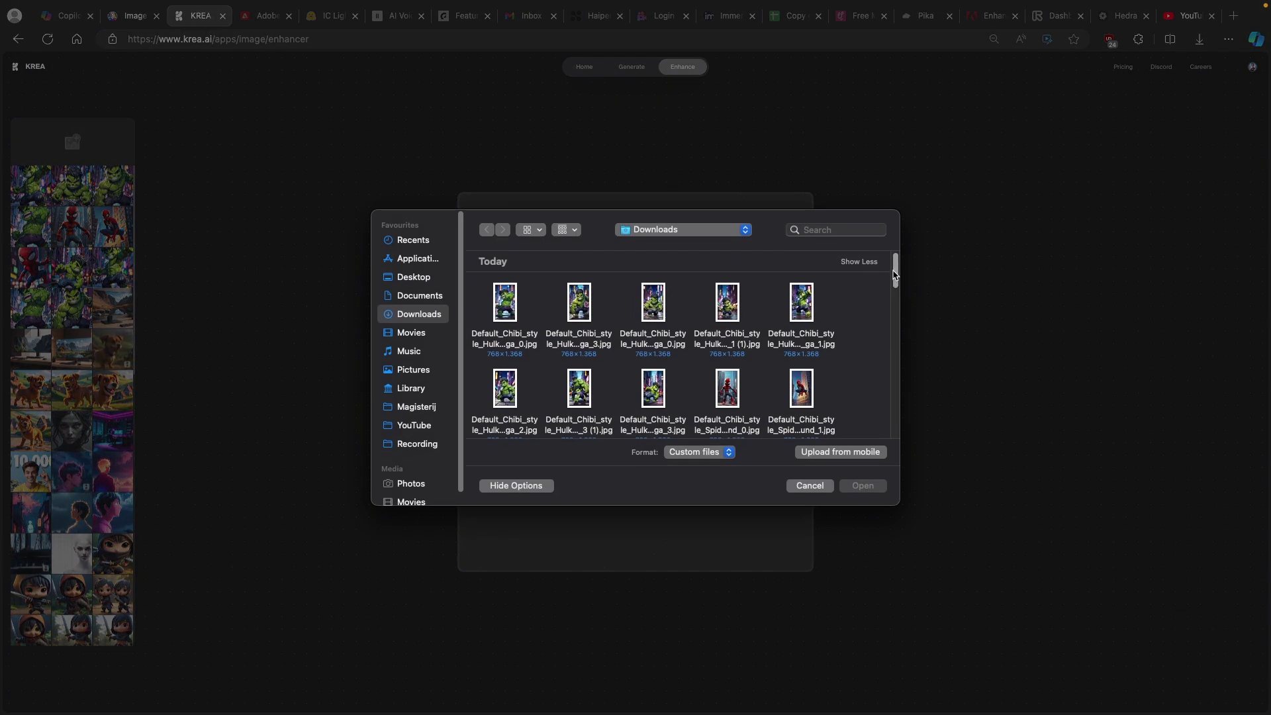
{"action": "left_click_drag", "start_coordinate": [895, 270], "coordinate": [895, 302]}
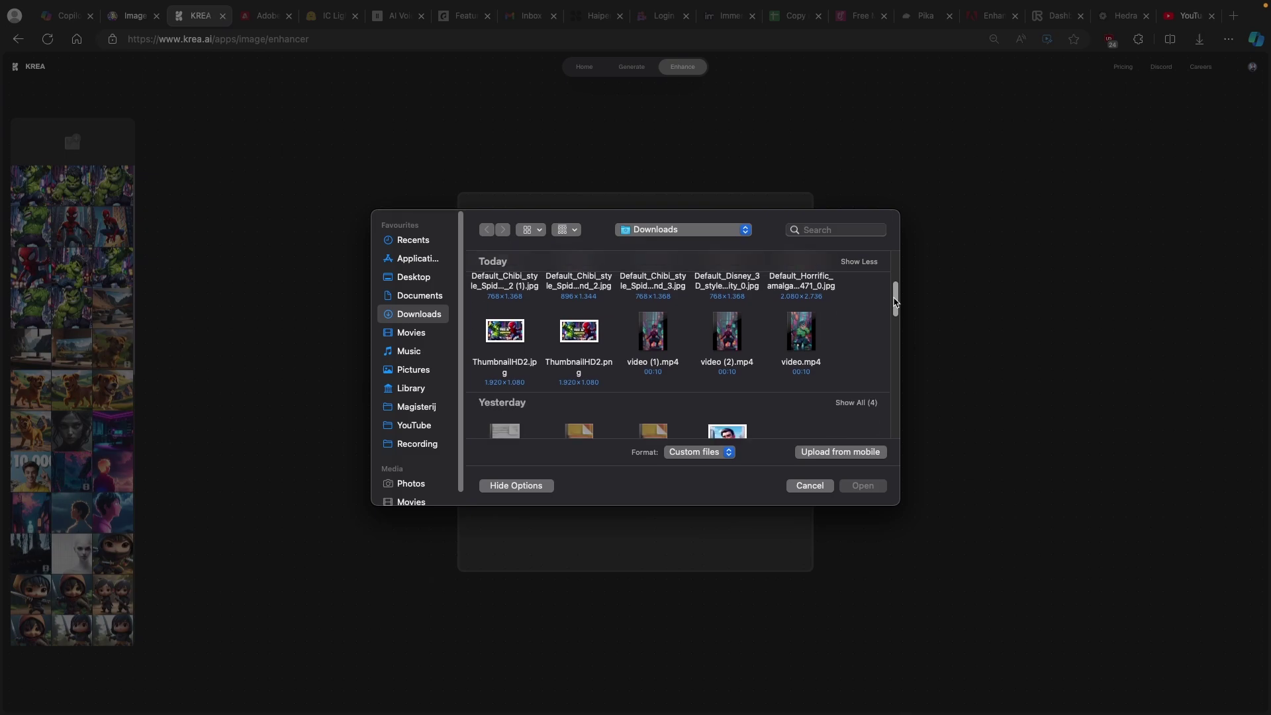
{"action": "left_click", "coordinate": [820, 331]}
{"action": "scroll", "coordinate": [833, 363], "scroll_direction": "up", "scroll_amount": 5}
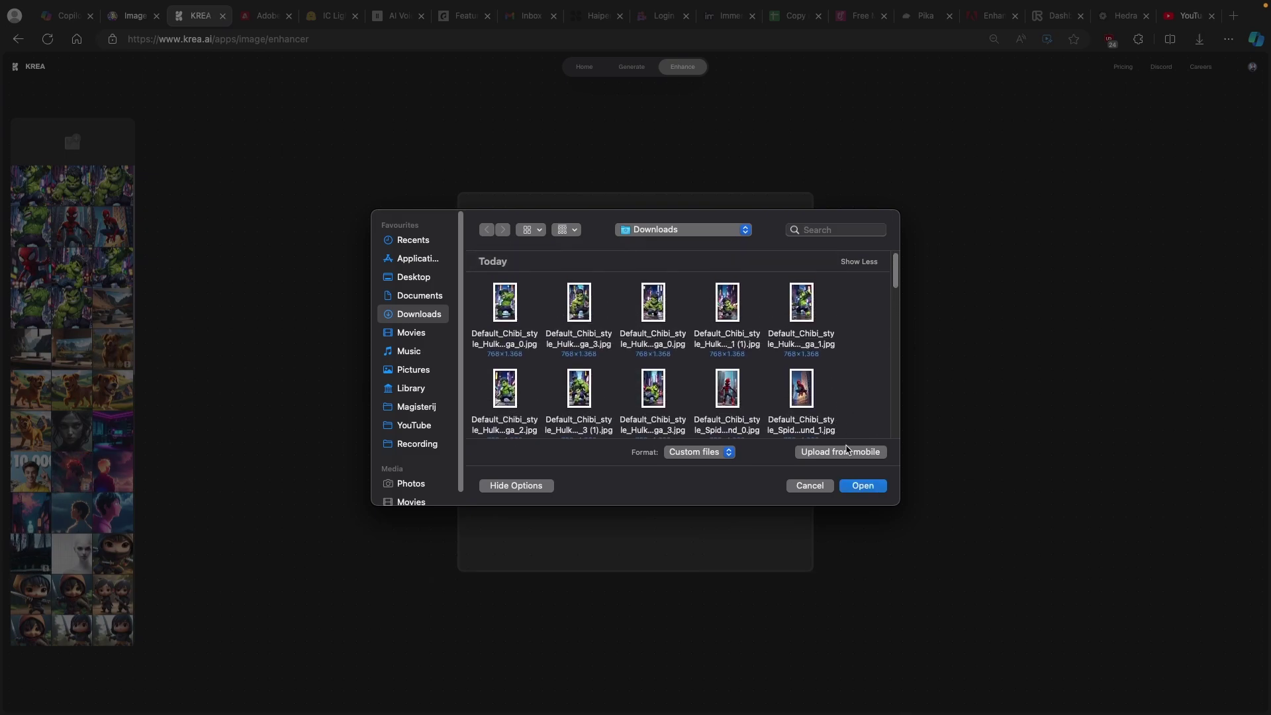
Step: Cancel the upload, download the Hulk video as video (3).mp4 and return home
{"action": "left_click", "coordinate": [810, 486]}
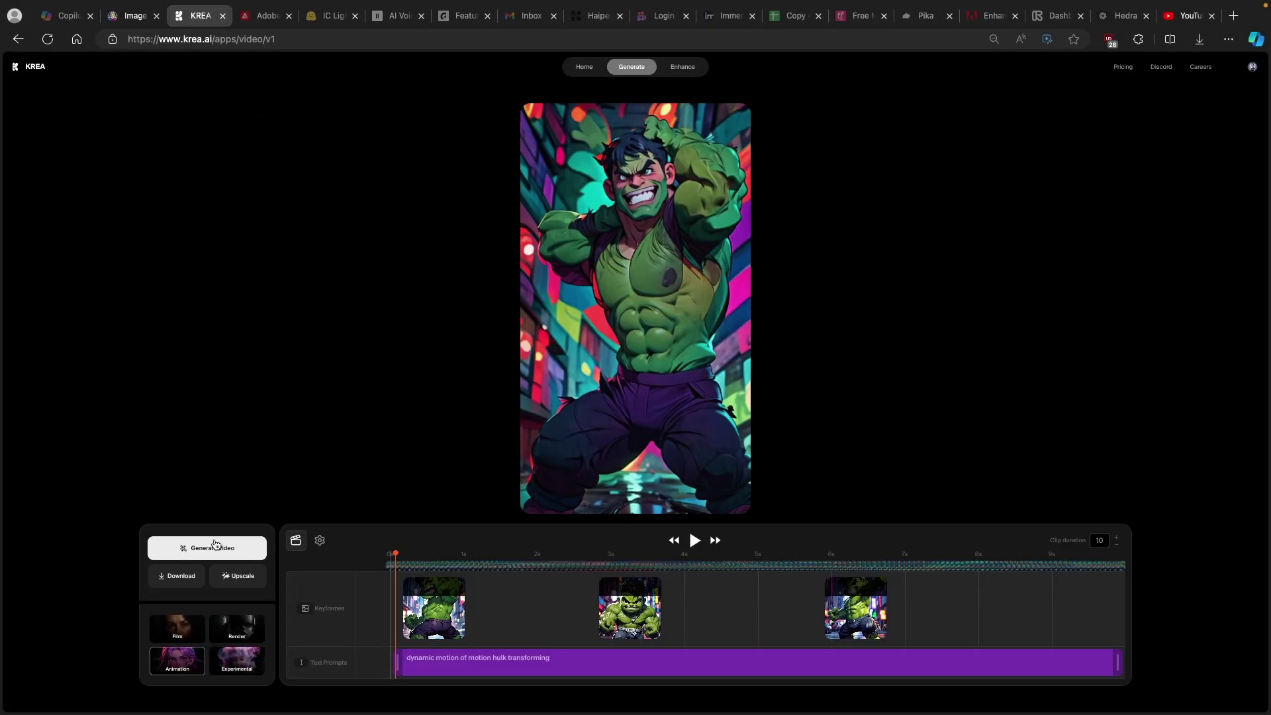
{"action": "left_click", "coordinate": [186, 577]}
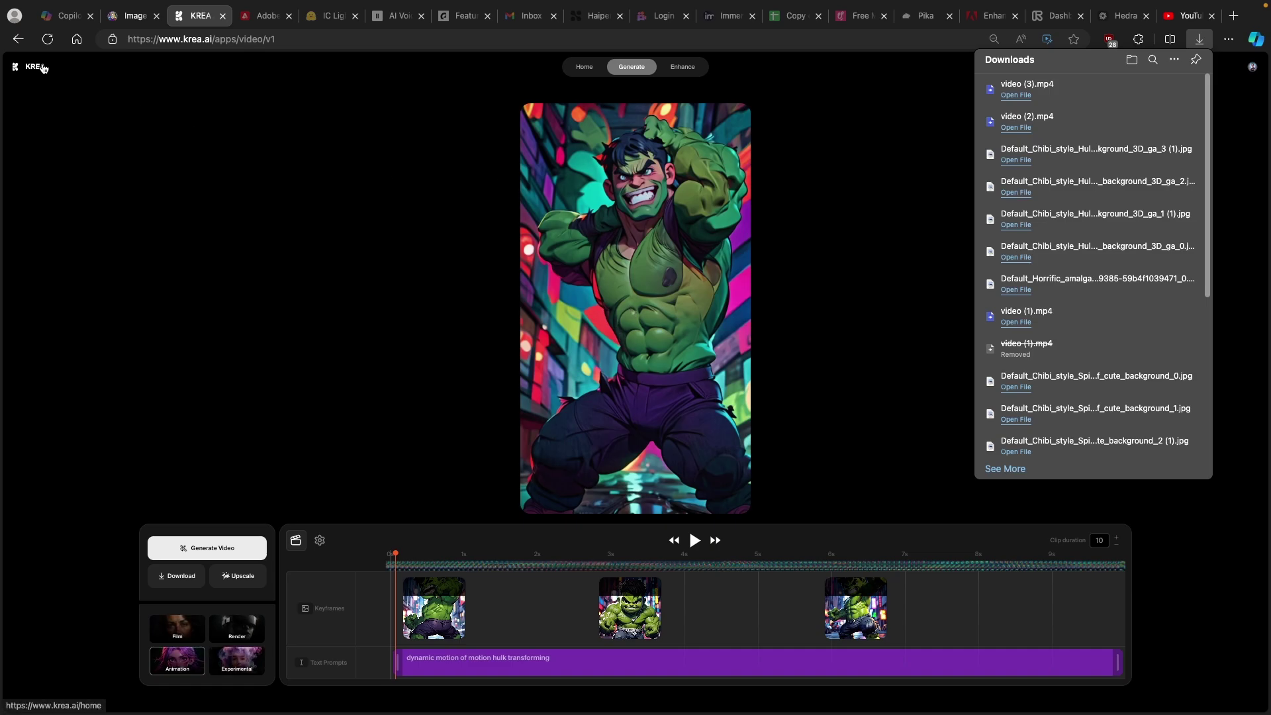
{"action": "left_click", "coordinate": [33, 69]}
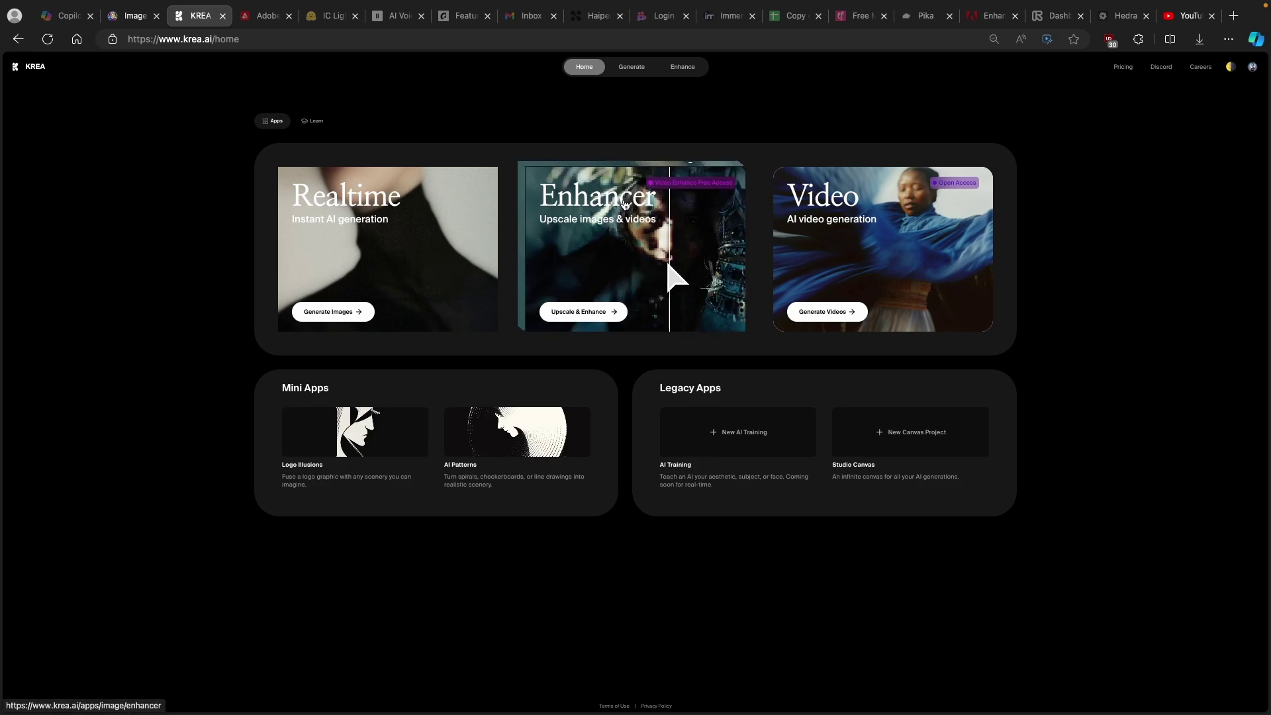
Step: Upload video (3).mp4 from Downloads into the Enhancer, which defaults to 1x upscaling at 30 fps
{"action": "left_click", "coordinate": [585, 193]}
{"action": "left_click", "coordinate": [633, 337]}
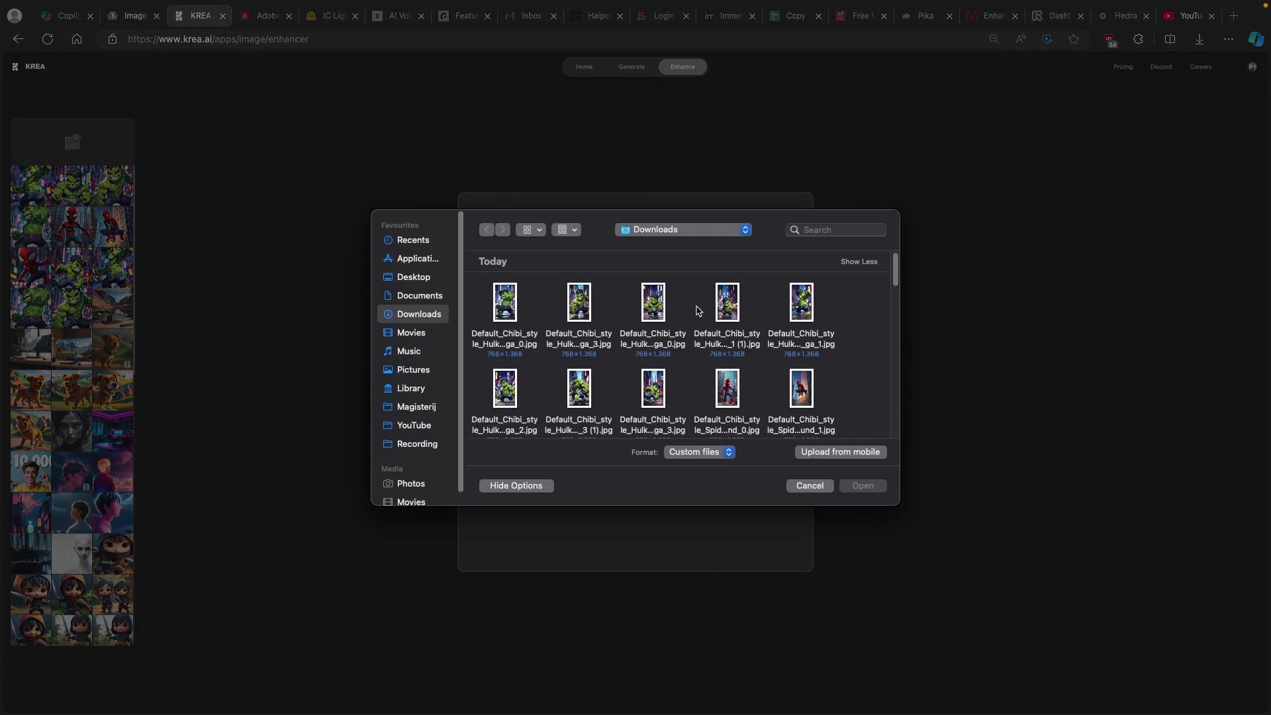
{"action": "scroll", "coordinate": [701, 314], "scroll_direction": "down", "scroll_amount": 5}
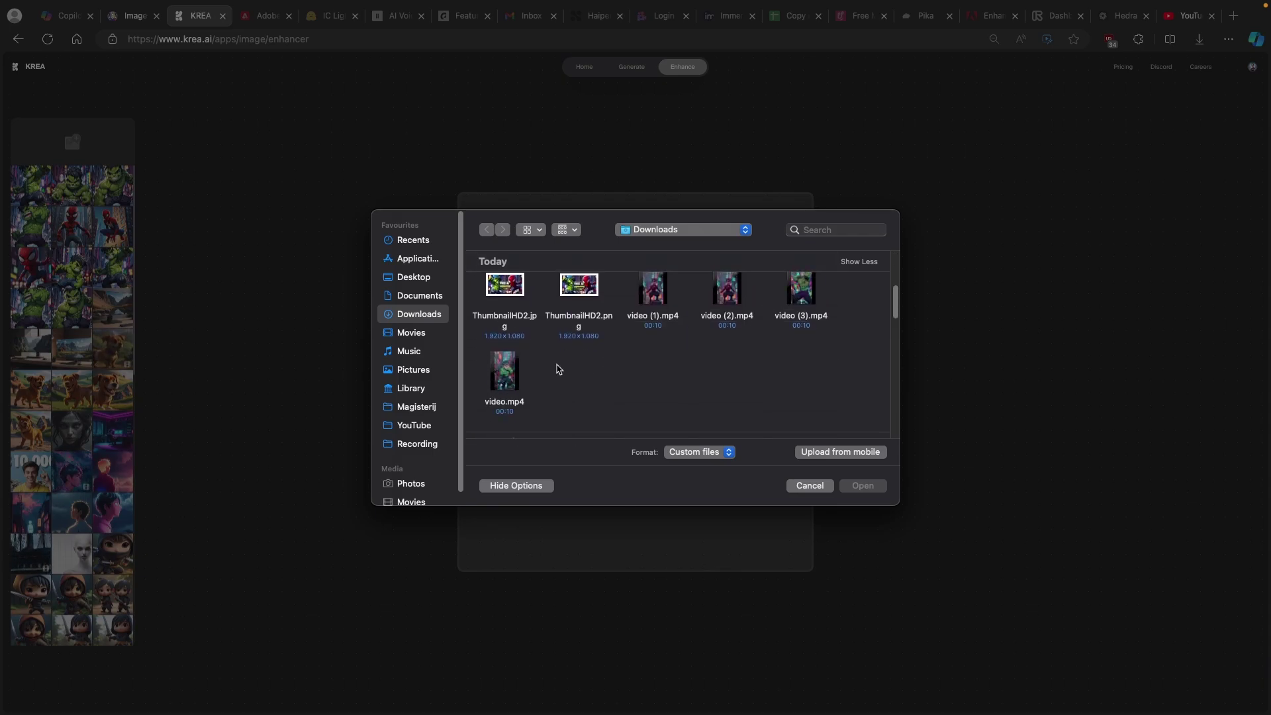
{"action": "left_click", "coordinate": [798, 315]}
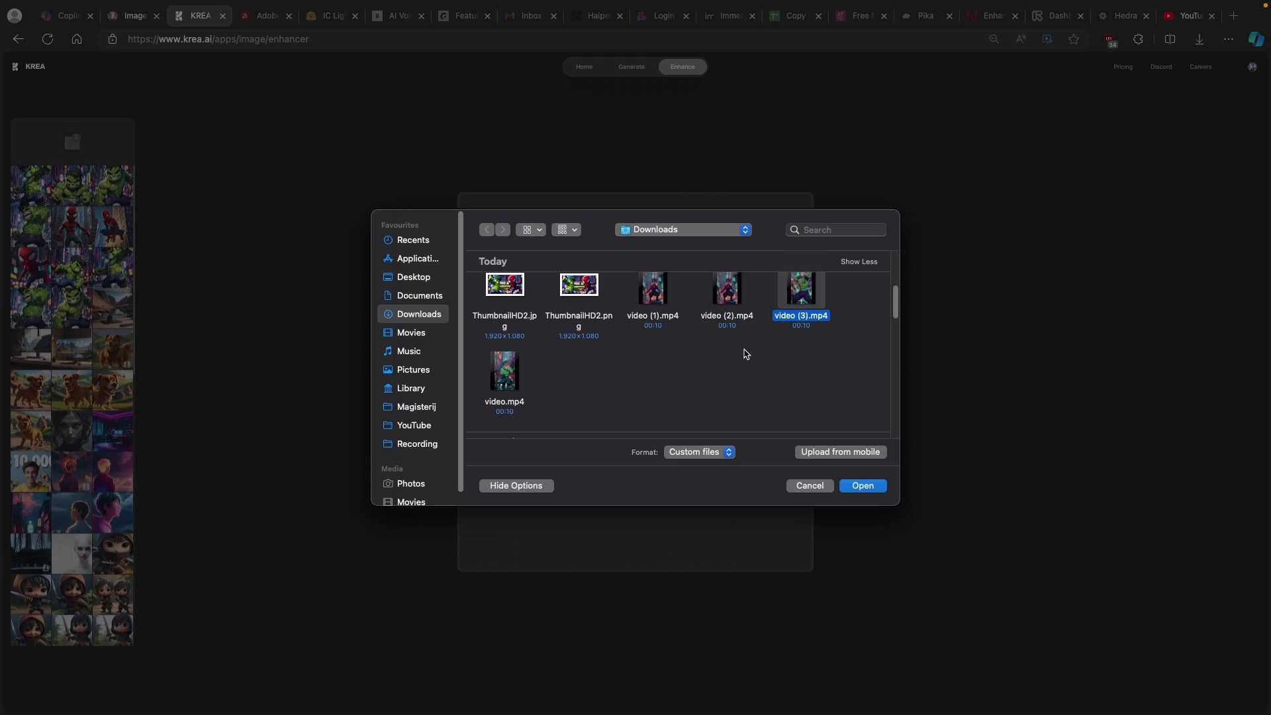
{"action": "left_click", "coordinate": [863, 486]}
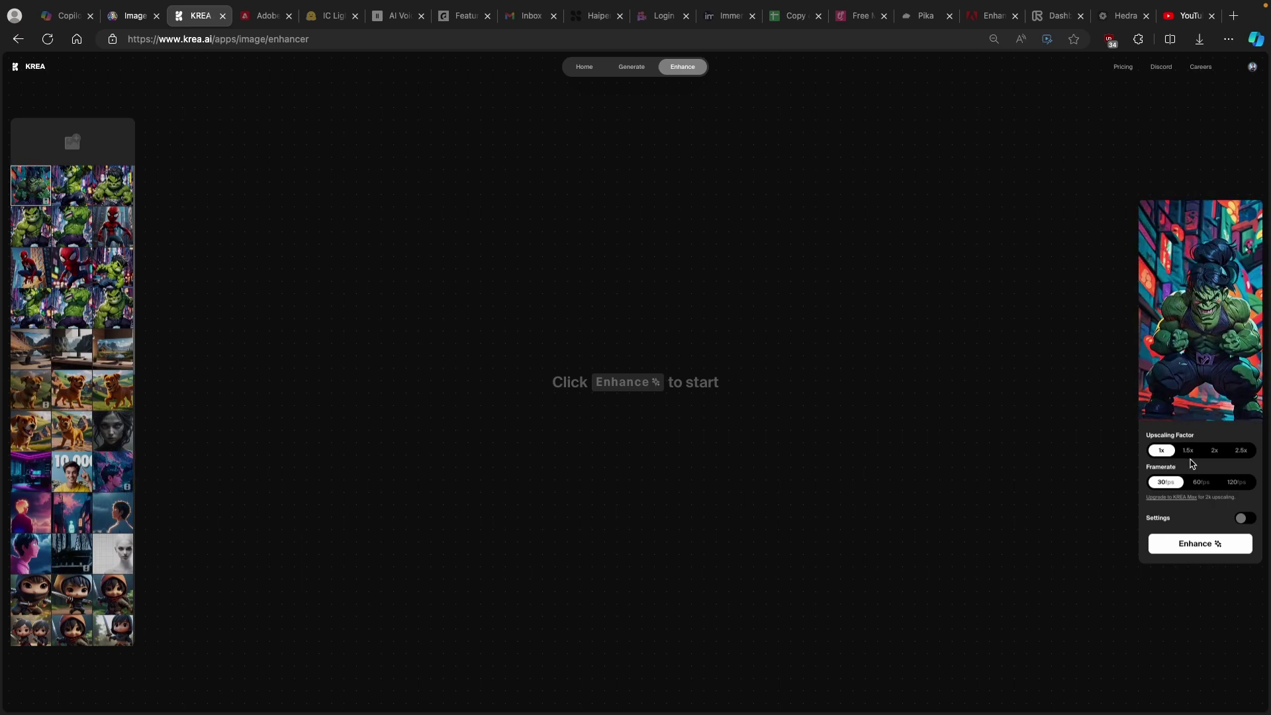
Step: Set the Enhancer framerate to 120 fps and change the style from Cinematic to Animation
{"action": "left_click", "coordinate": [1234, 482]}
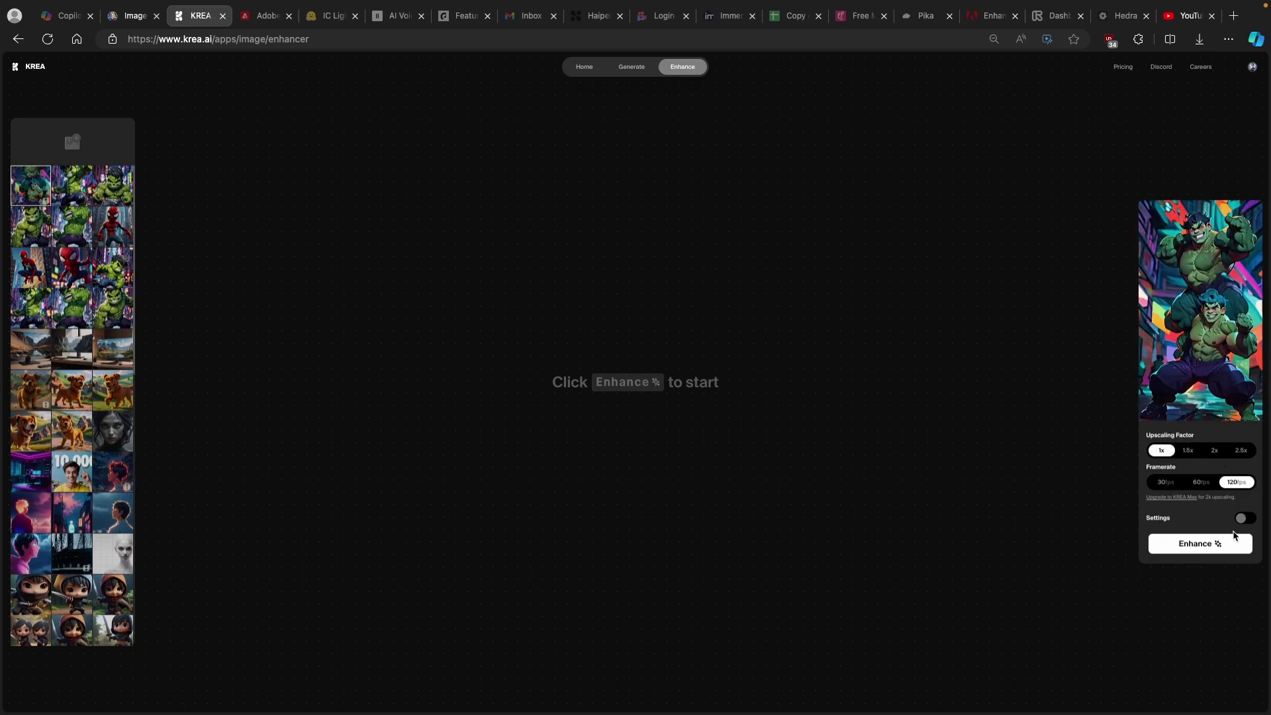
{"action": "left_click", "coordinate": [1243, 519]}
{"action": "scroll", "coordinate": [1215, 503], "scroll_direction": "down", "scroll_amount": 2}
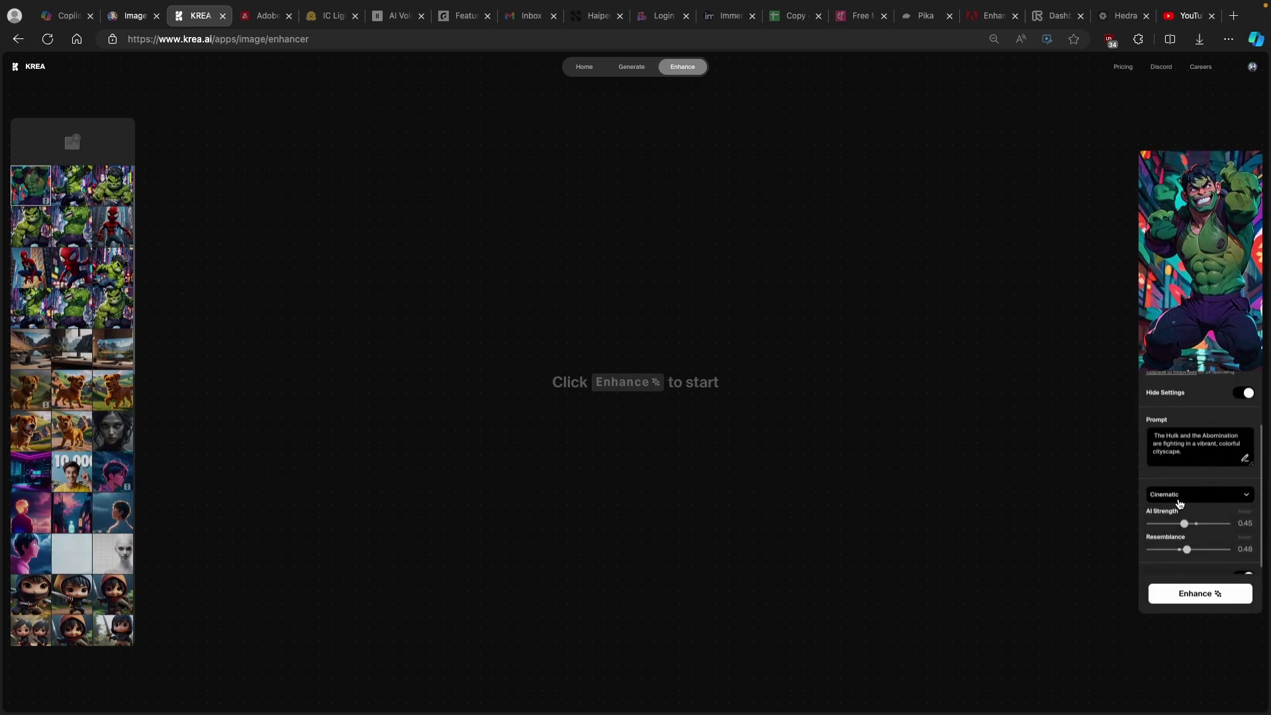
{"action": "left_click", "coordinate": [1186, 500]}
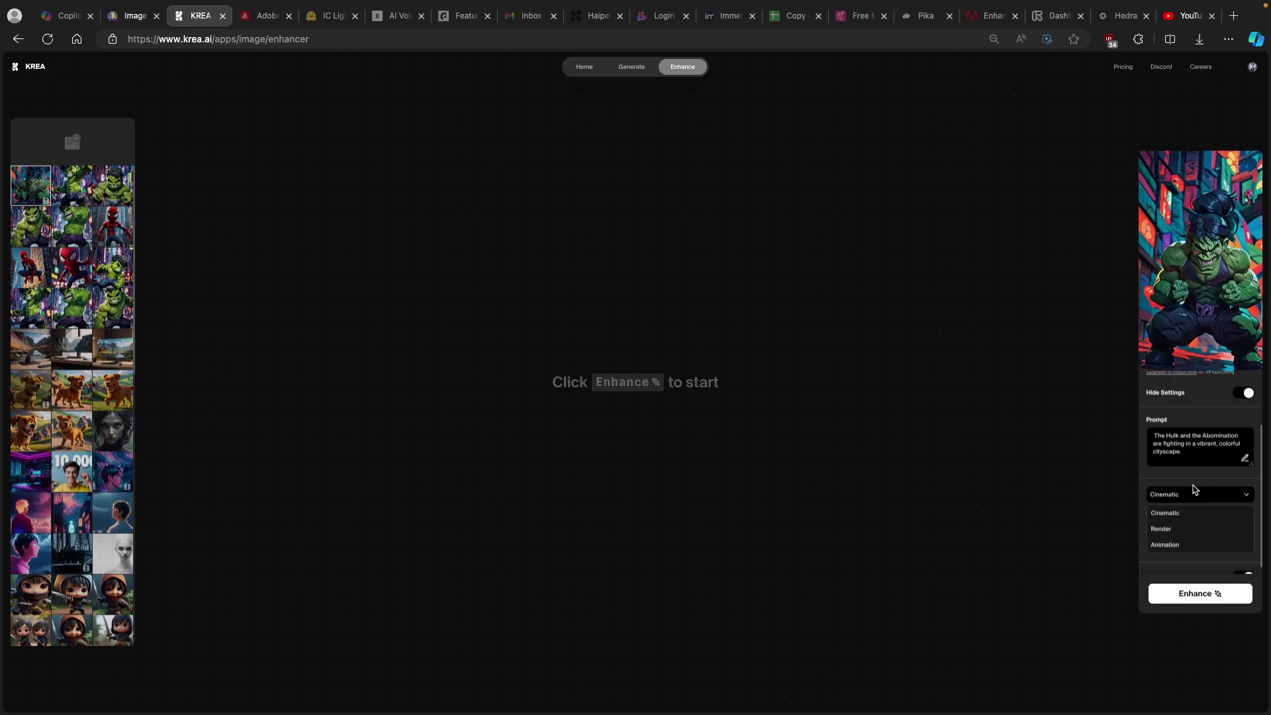
{"action": "left_click", "coordinate": [1201, 496]}
{"action": "left_click", "coordinate": [1201, 495]}
{"action": "left_click", "coordinate": [1191, 544]}
{"action": "scroll", "coordinate": [1200, 505], "scroll_direction": "down", "scroll_amount": 1}
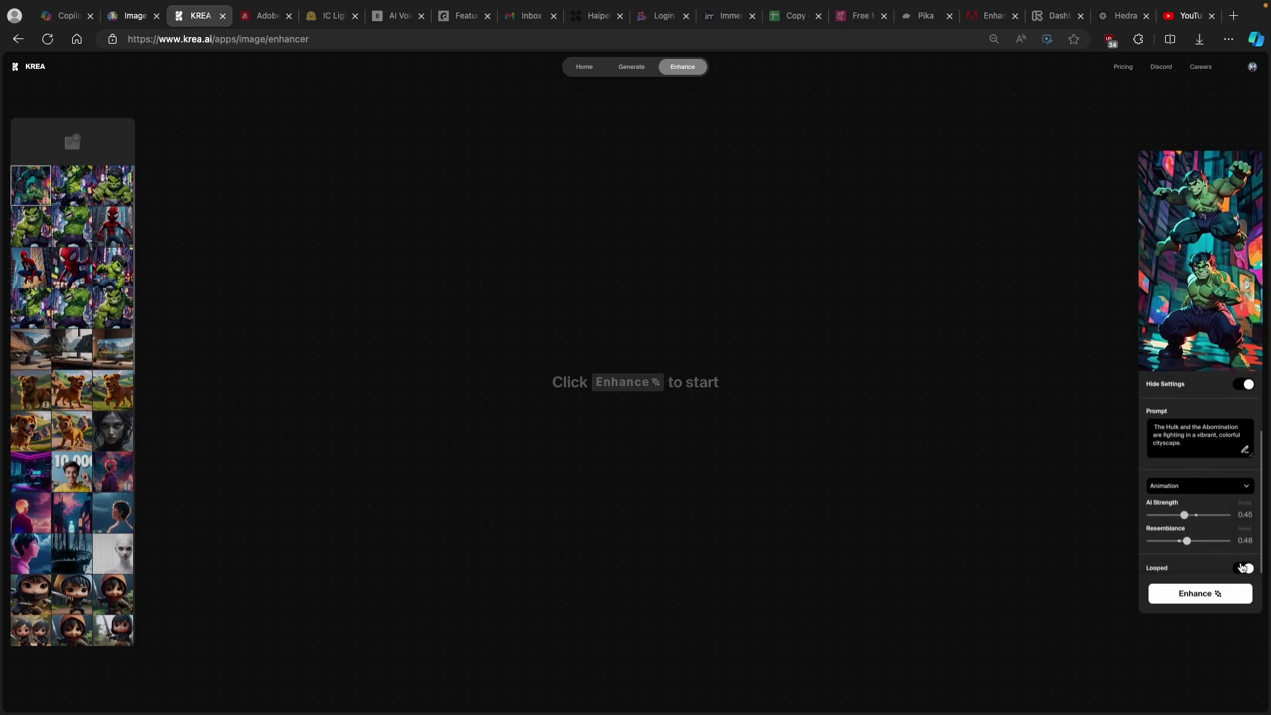
Step: Start enhancing the Hulk video; an Upgrade Plan notice reports the FREE compute limit exceeded
{"action": "left_click", "coordinate": [1196, 599]}
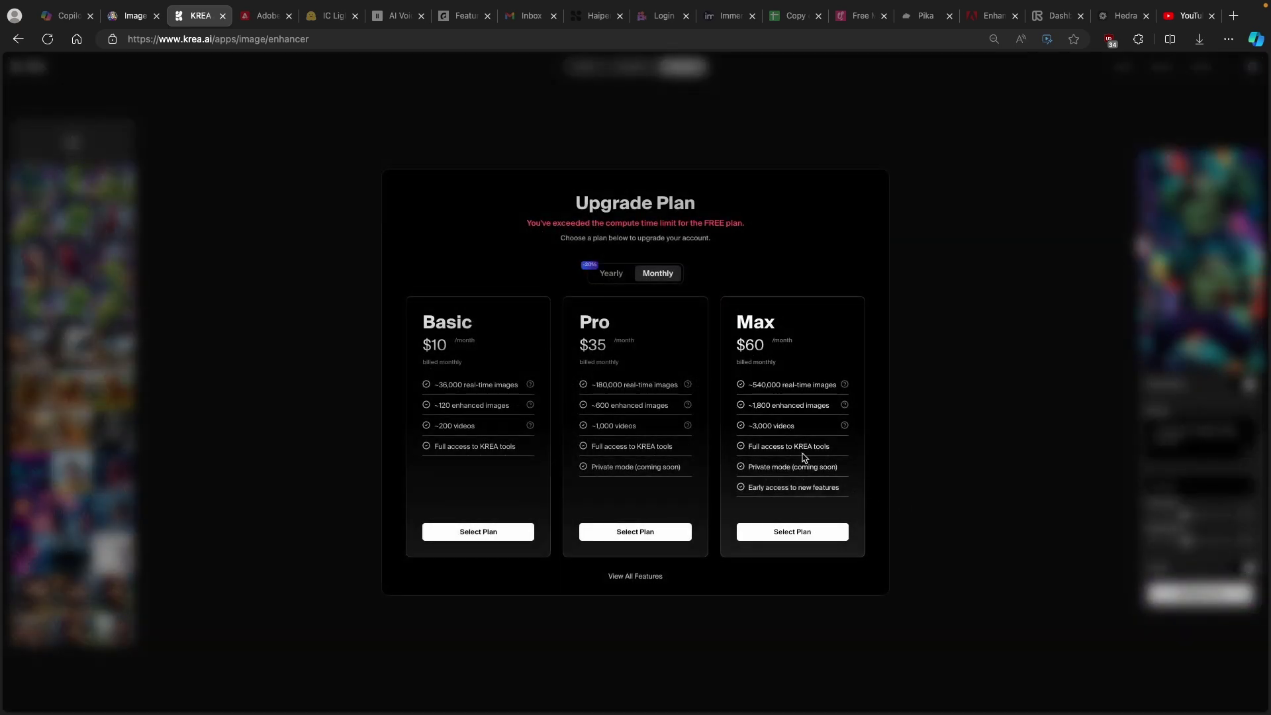